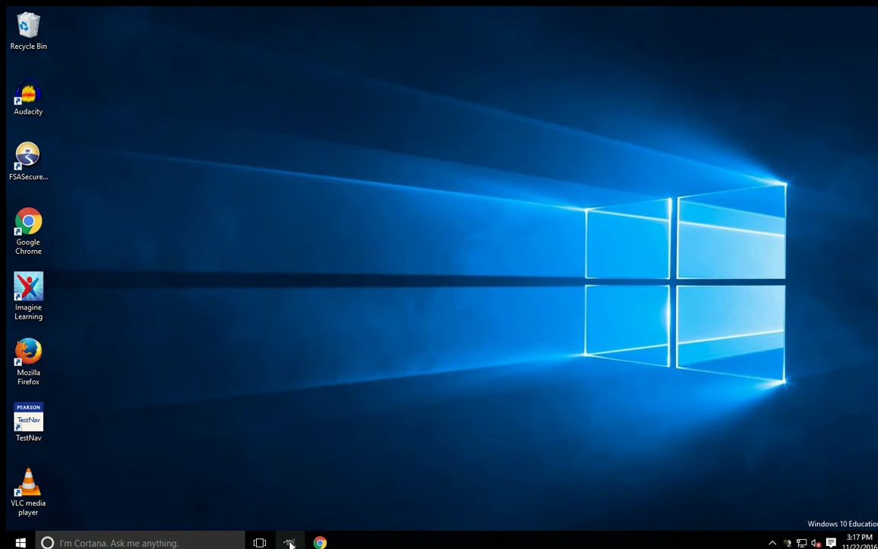
# - Launch GIMP from the taskbar and wait for its empty main window
pyautogui.click(289, 542)
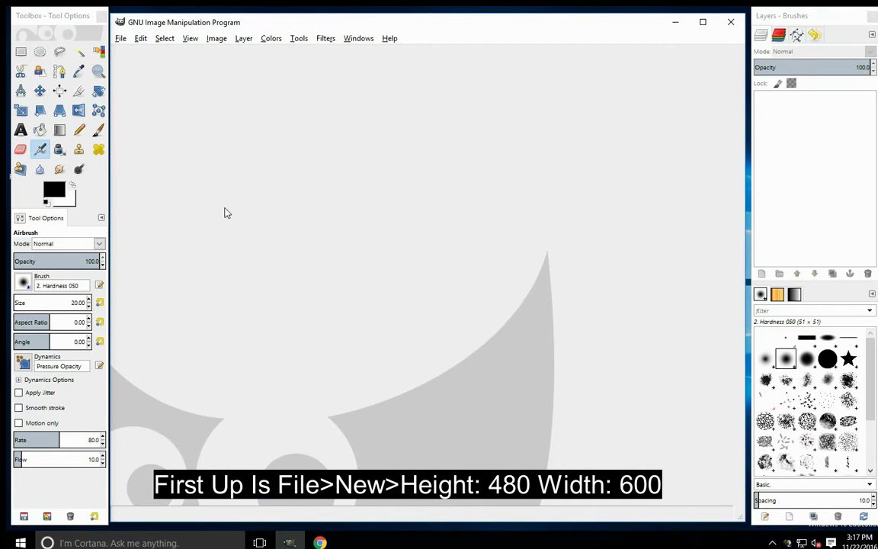
# - Create a new 640×480 px blank image, changing the height to 480
pyautogui.click(120, 38)
pyautogui.click(126, 51)
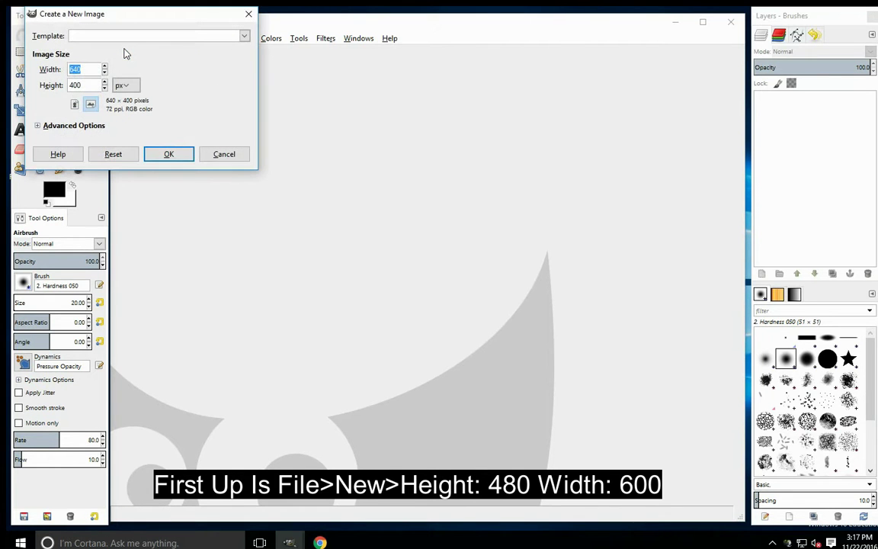
pyautogui.click(91, 84)
pyautogui.press('BackSpace')
pyautogui.press('BackSpace')
pyautogui.write('80')
pyautogui.click(166, 155)
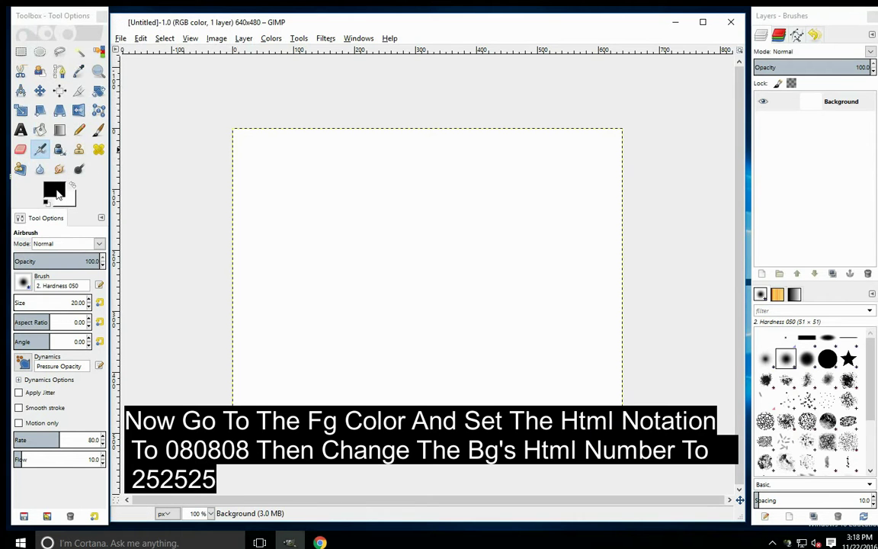
# - Set the colours to near-black 080808 and dark grey 252525, with 252525 swapped to foreground
pyautogui.click(56, 191)
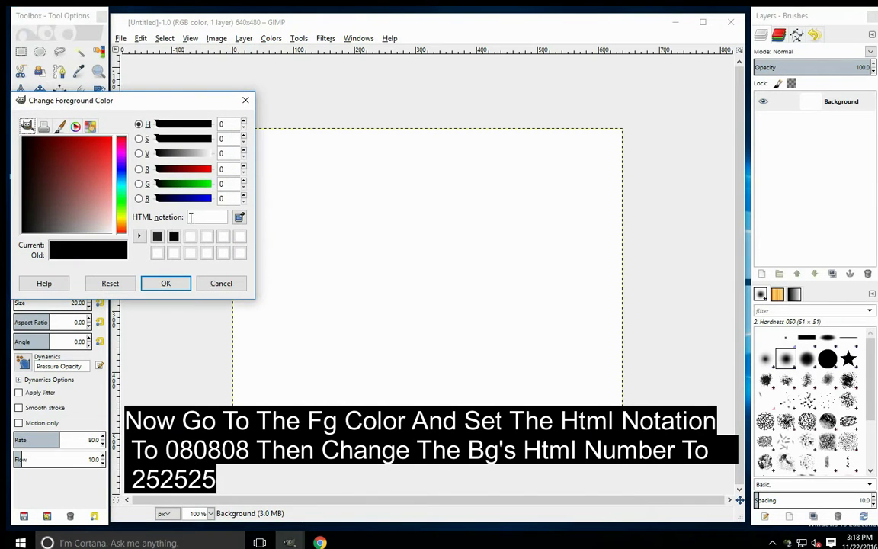
pyautogui.write('080808')
pyautogui.click(180, 283)
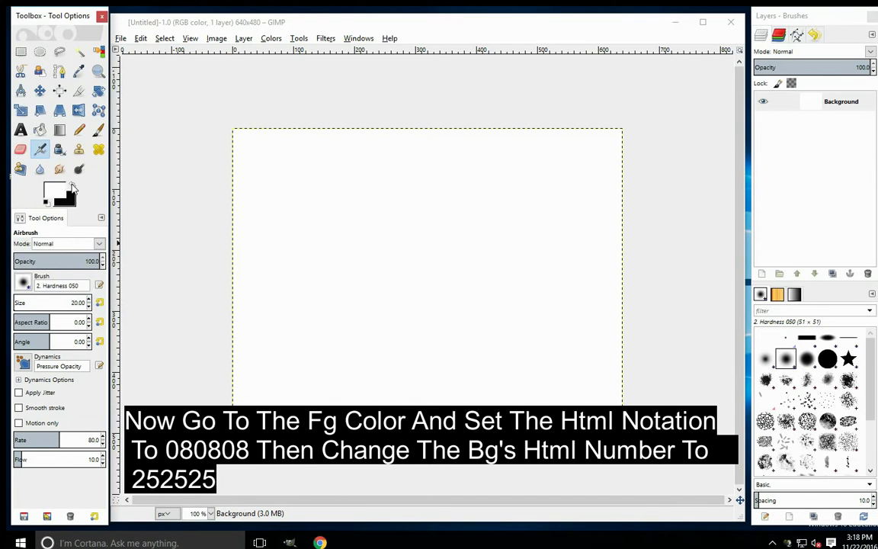
pyautogui.click(60, 192)
pyautogui.write('252525')
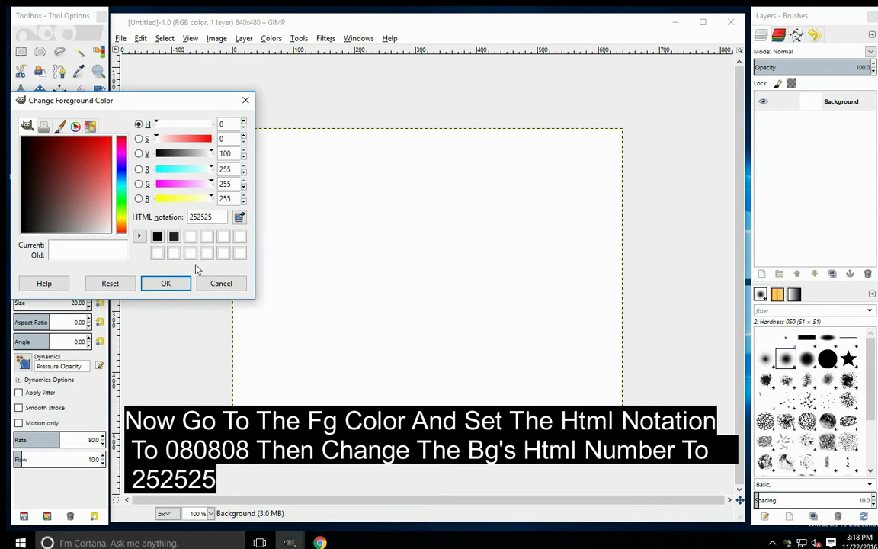
pyautogui.click(180, 283)
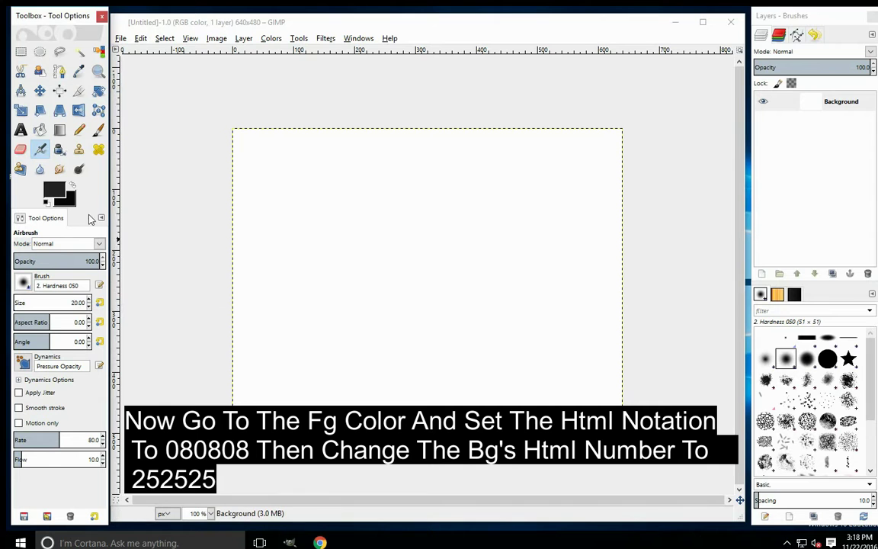
pyautogui.click(73, 185)
# - Fill the canvas with a radial Blend gradient running from the centre to a corner
pyautogui.click(59, 131)
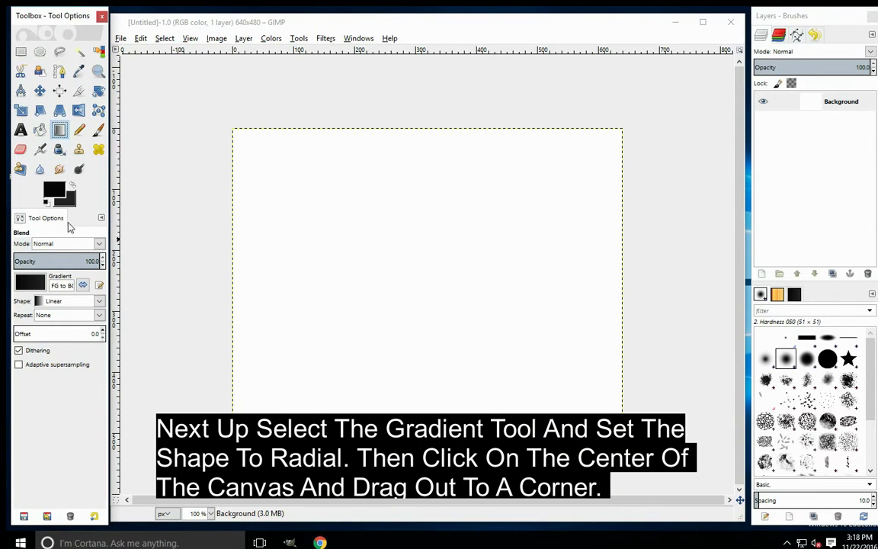
pyautogui.click(97, 301)
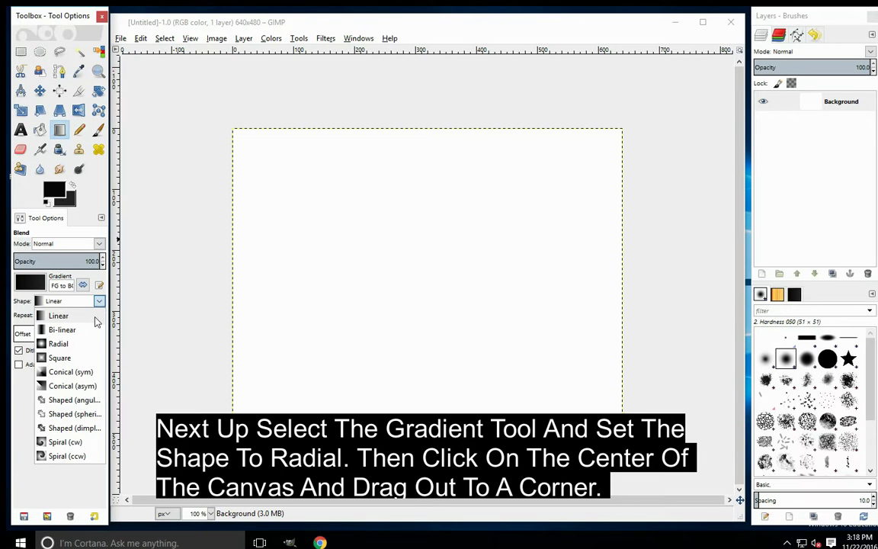
pyautogui.click(58, 344)
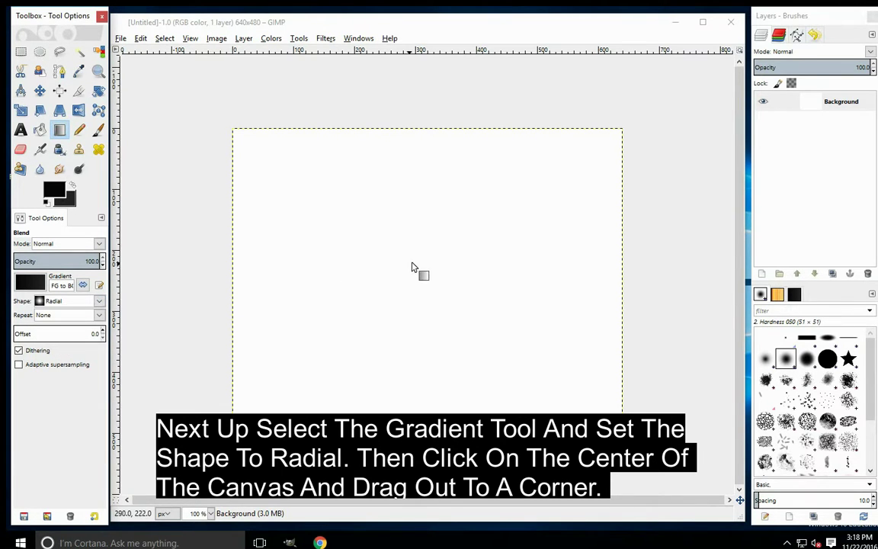
pyautogui.moveTo(425, 260)
pyautogui.mouseDown()
pyautogui.moveTo(345, 191)
pyautogui.moveTo(234, 131)
pyautogui.mouseUp()
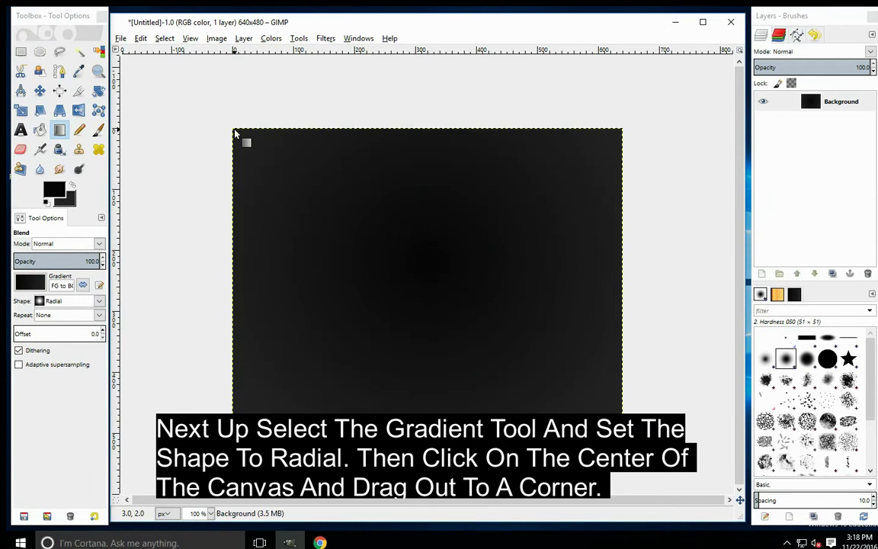
pyautogui.click(120, 38)
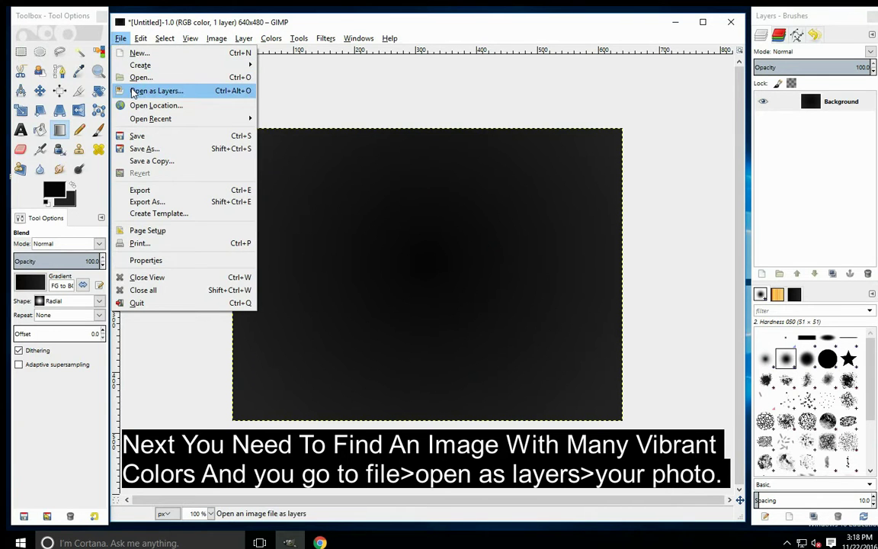
pyautogui.click(124, 90)
pyautogui.click(49, 176)
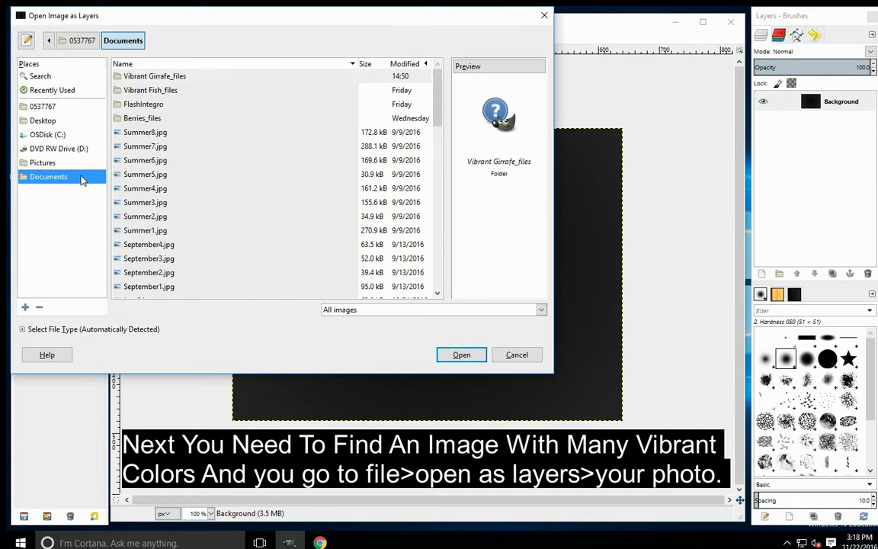
pyautogui.doubleClick(138, 77)
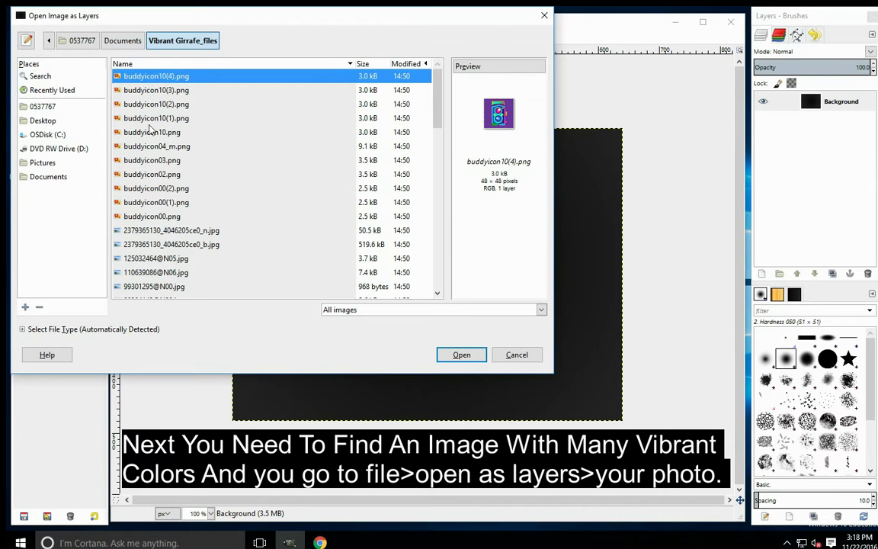
pyautogui.click(159, 230)
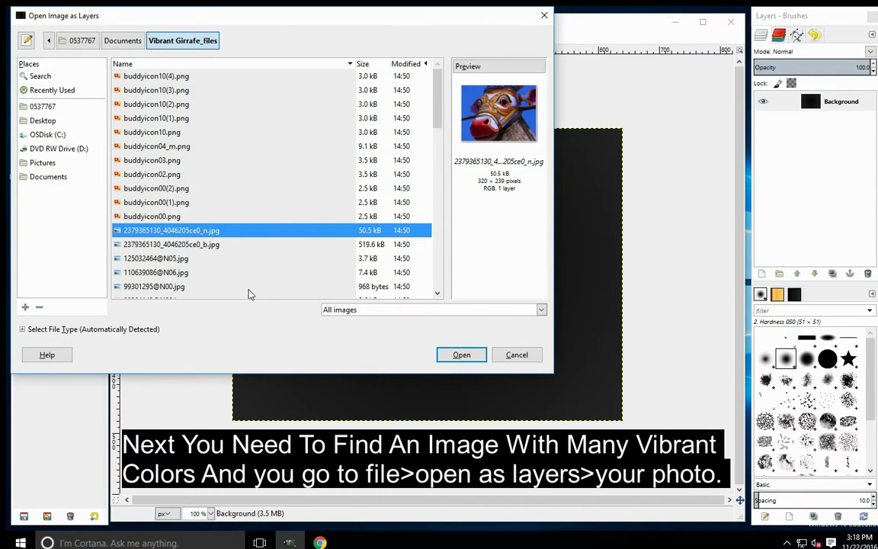
pyautogui.click(462, 355)
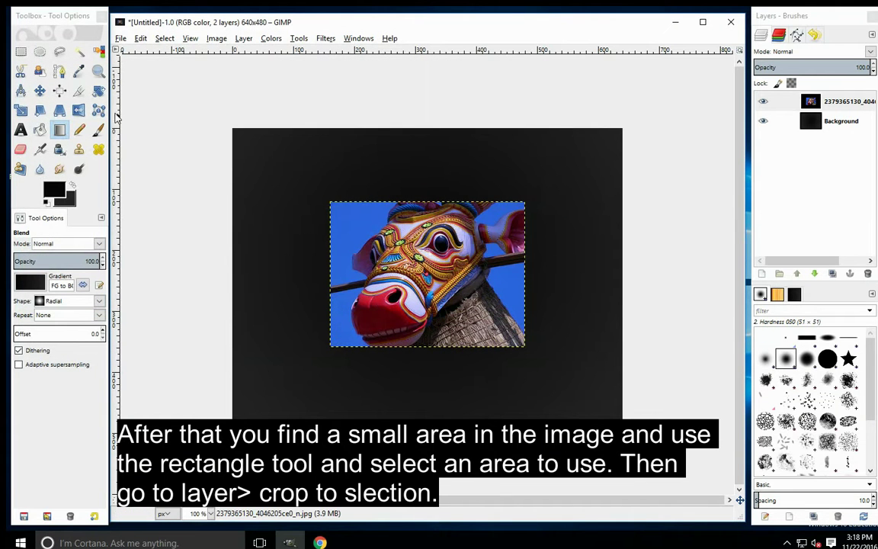
# - Zoom in and rectangle-select a small patch of the bull's patterned face
pyautogui.click(20, 51)
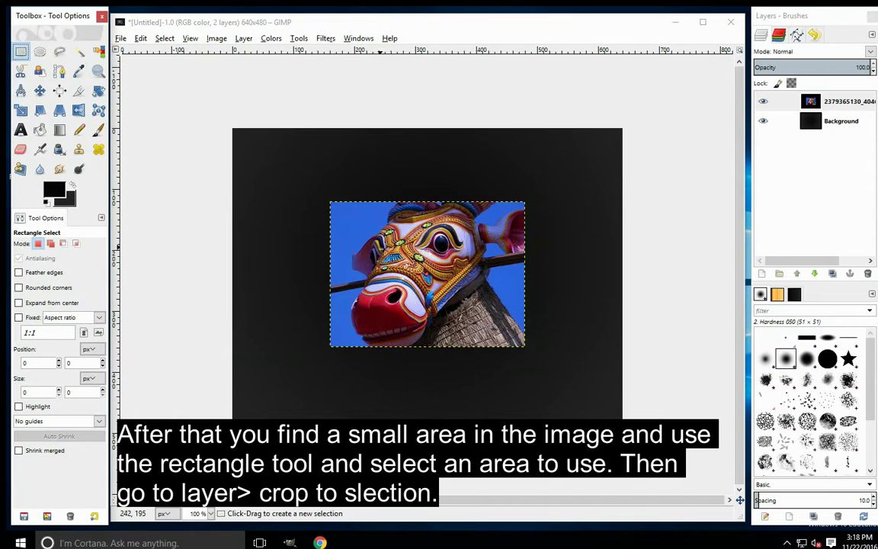
pyautogui.scroll(1, 404, 267)
pyautogui.scroll(1, 403, 267)
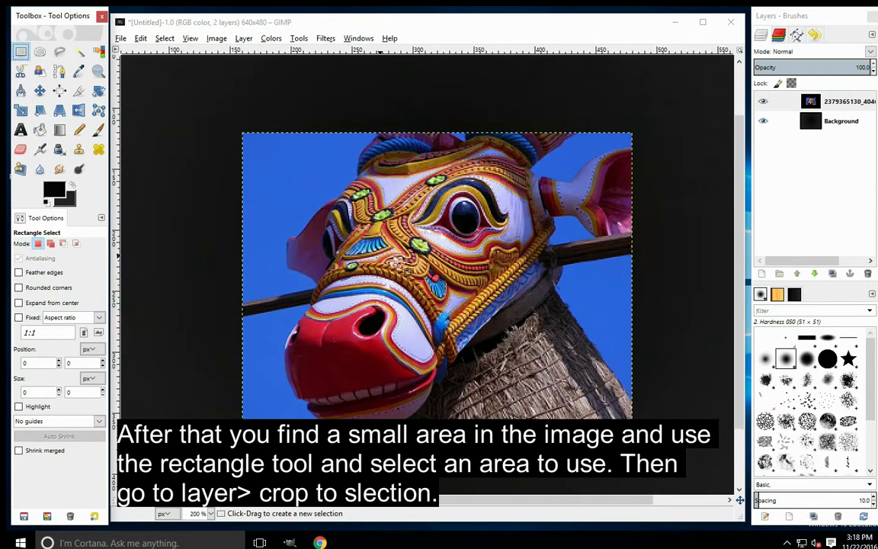
pyautogui.scroll(1, 404, 267)
pyautogui.scroll(1, 386, 251)
pyautogui.scroll(1, 387, 251)
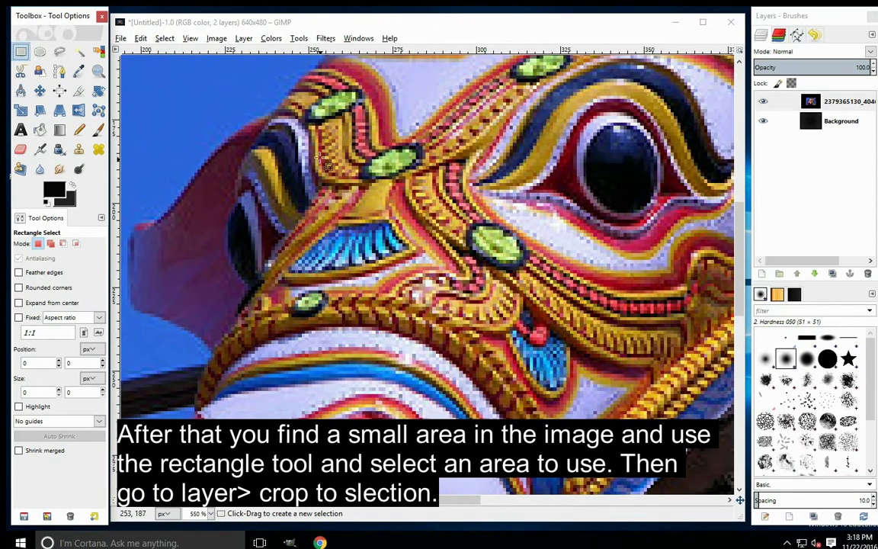
pyautogui.moveTo(313, 107)
pyautogui.mouseDown()
pyautogui.moveTo(431, 411)
pyautogui.moveTo(547, 413)
pyautogui.mouseUp()
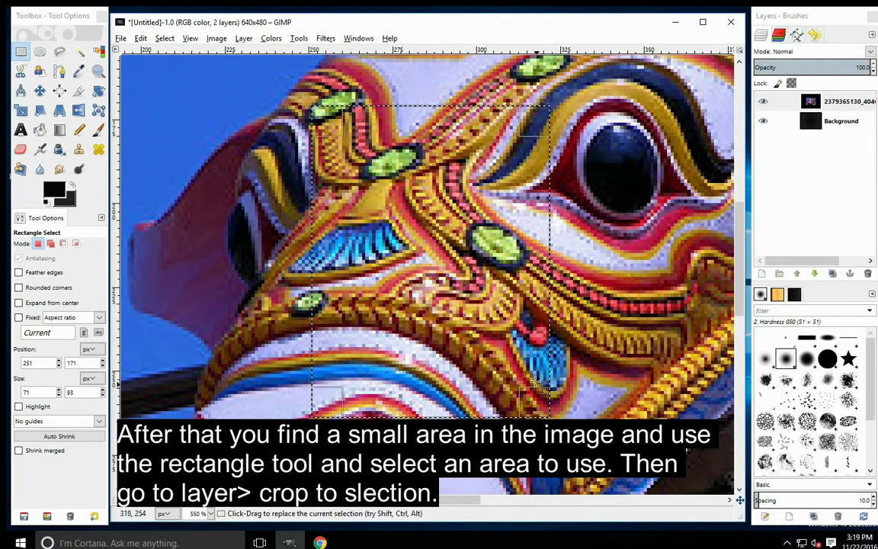
# - Crop the photo layer to the selection, a 71×93 patch, and deselect
pyautogui.press('-')
pyautogui.press('-')
pyautogui.press('-')
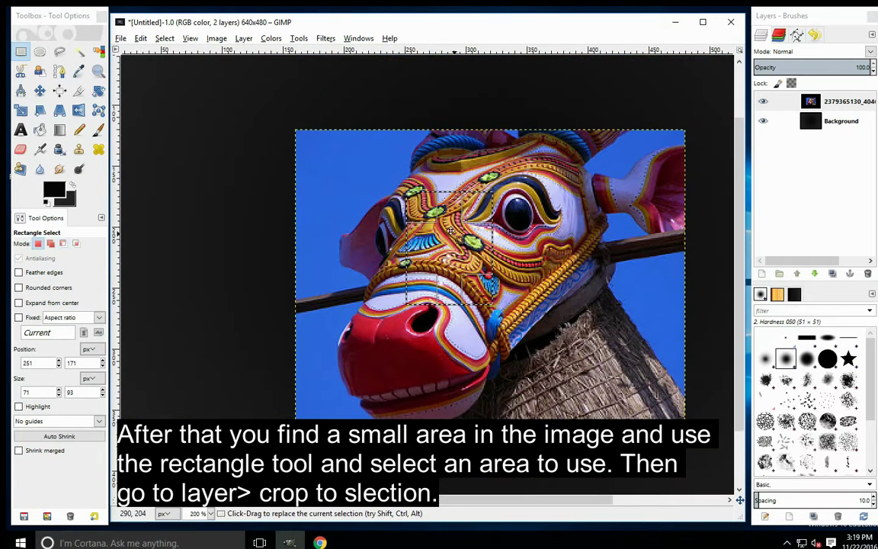
pyautogui.click(243, 38)
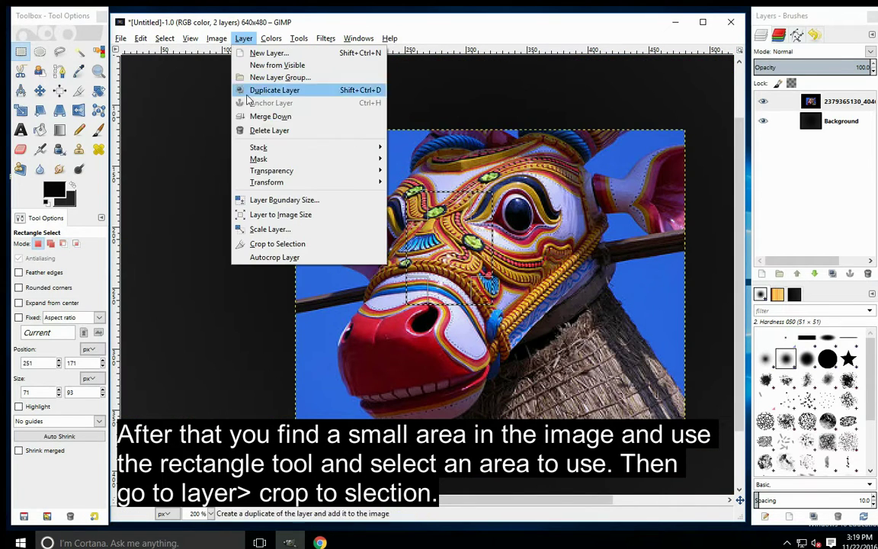
pyautogui.click(291, 244)
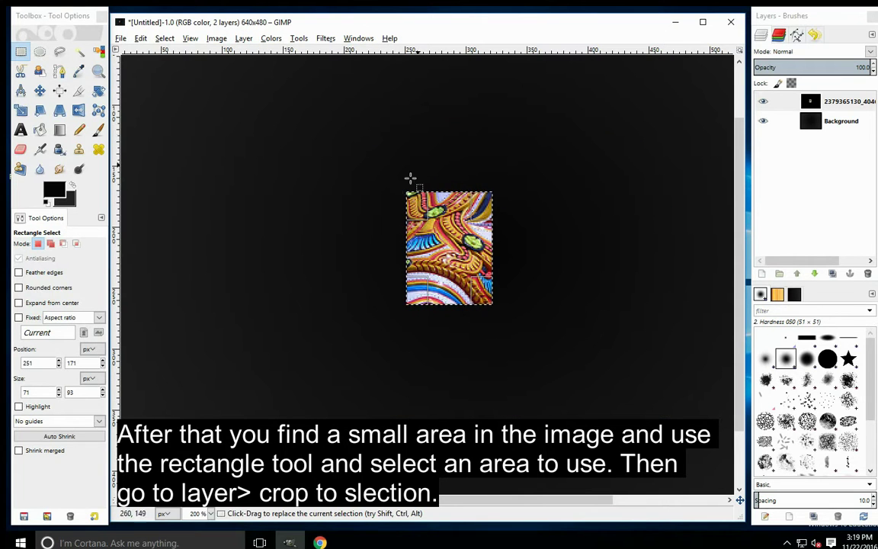
pyautogui.press('ctrl')
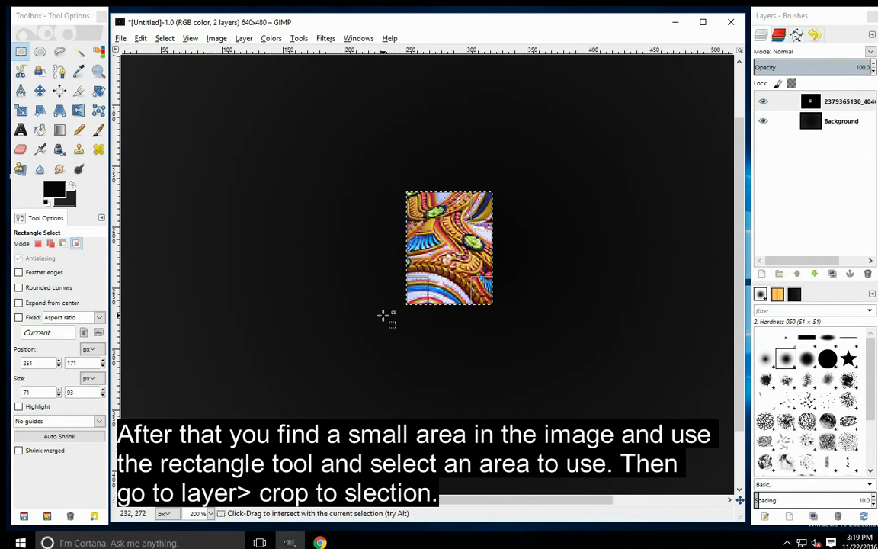
pyautogui.click(383, 314)
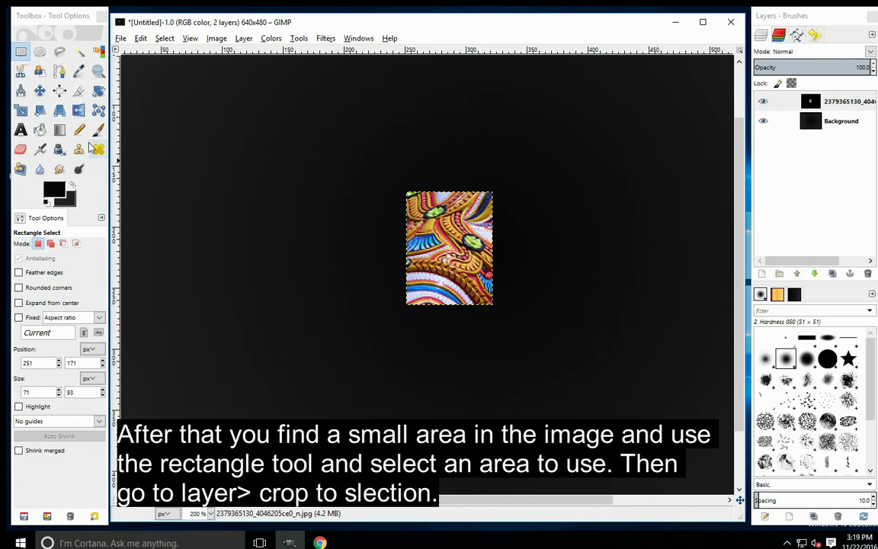
# - Scale the cropped layer to 71×445 px with the size chain unlinked
pyautogui.click(20, 110)
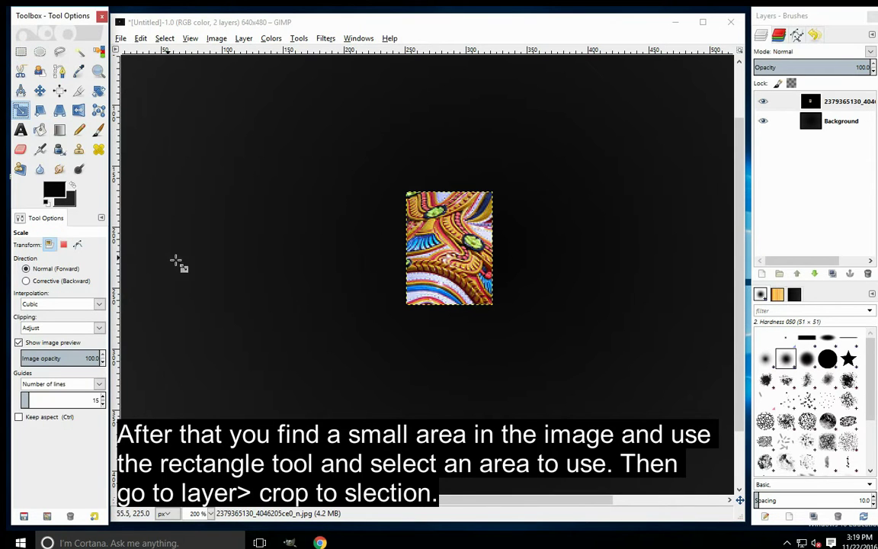
pyautogui.click(433, 270)
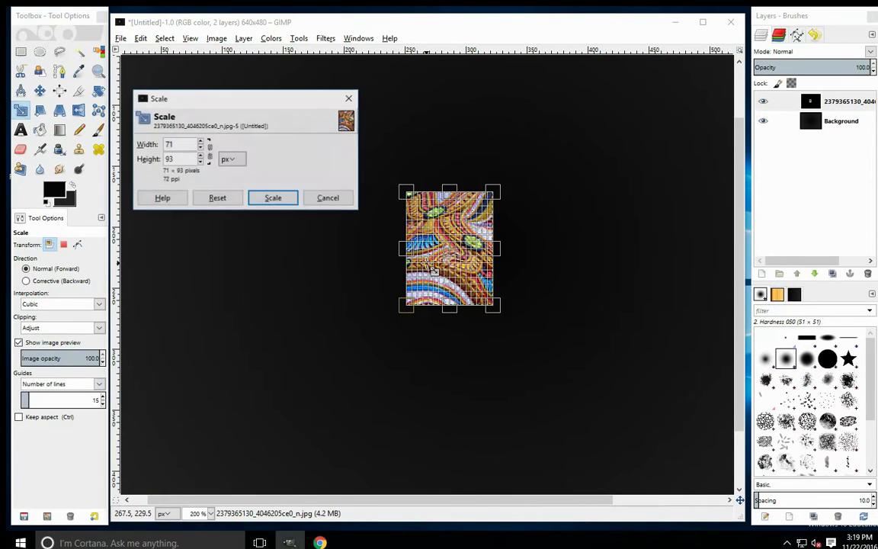
pyautogui.press('1')
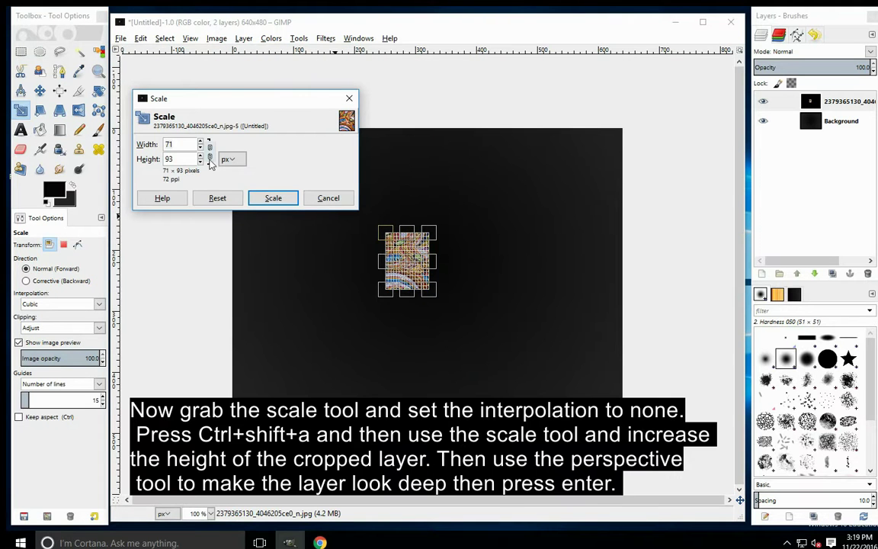
pyautogui.moveTo(202, 162); pyautogui.dragTo(204, 162)
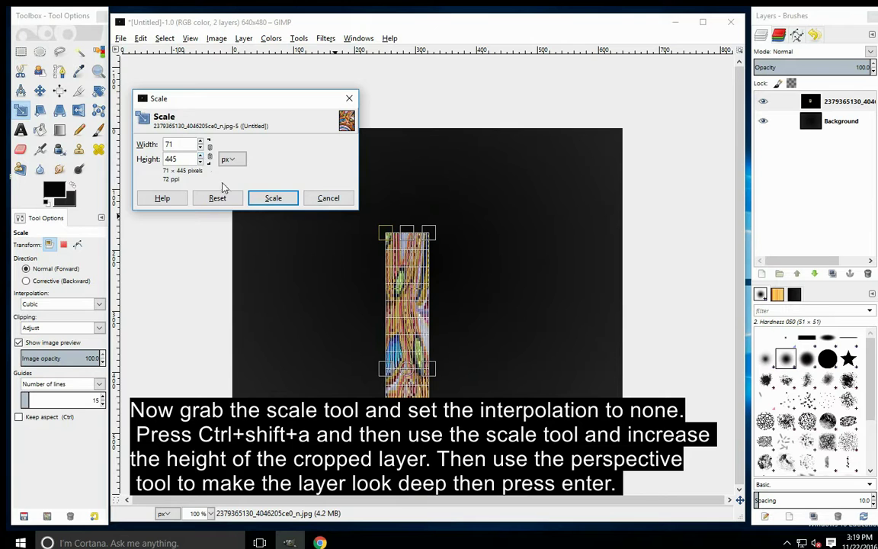
pyautogui.click(267, 200)
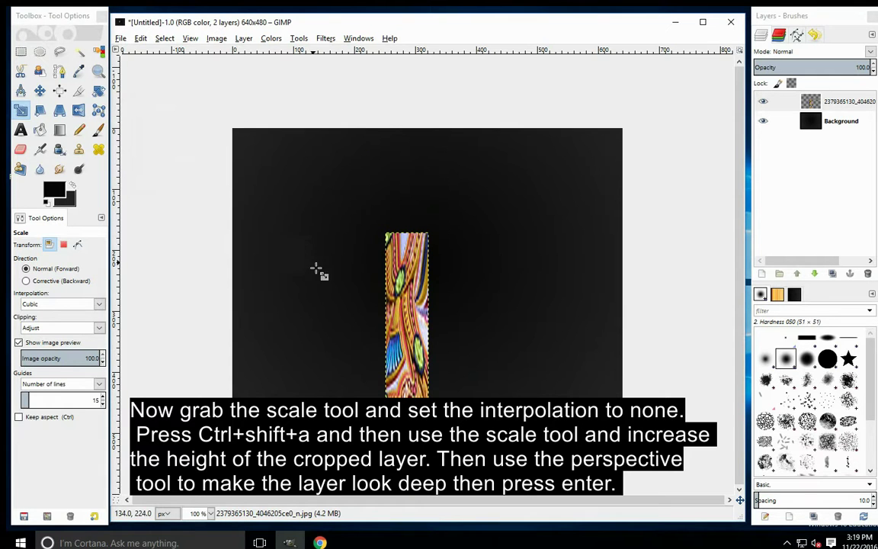
pyautogui.press('-')
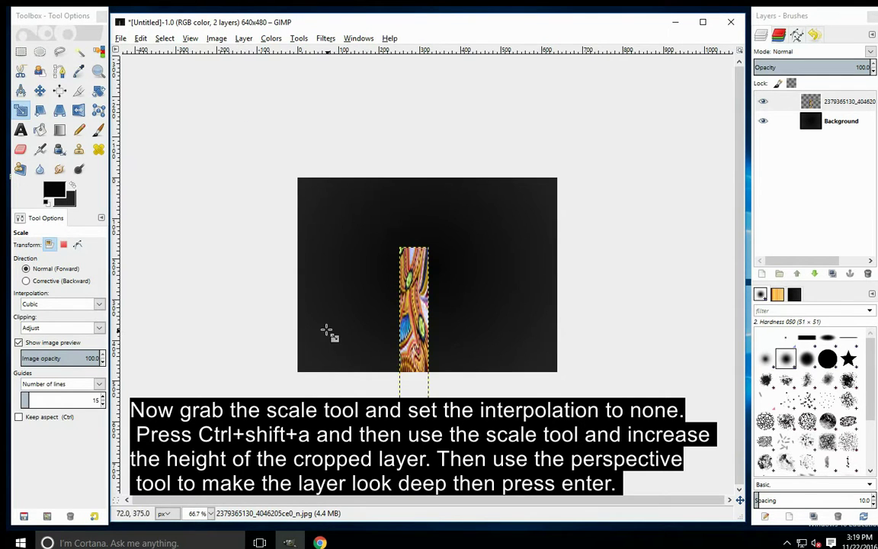
# - Start a perspective transform on the strip and drag its corners into a rough trapezoid
pyautogui.click(60, 111)
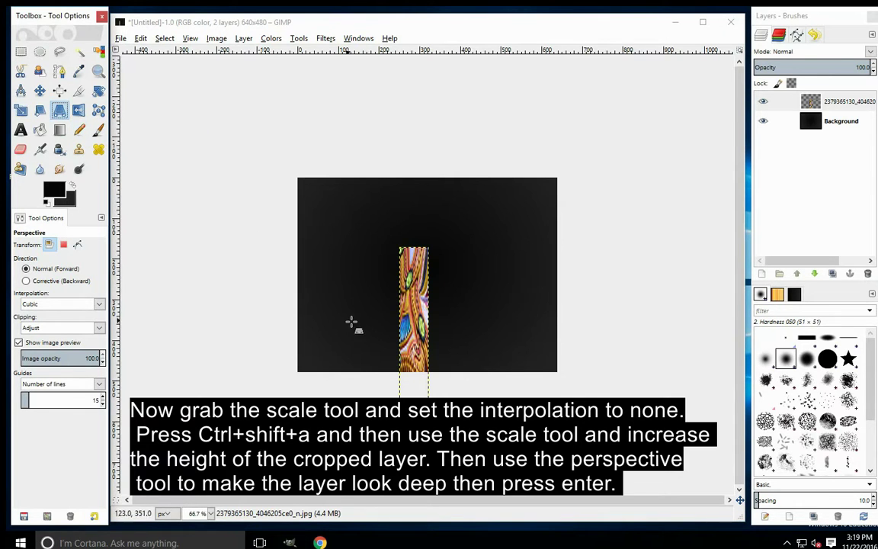
pyautogui.click(414, 329)
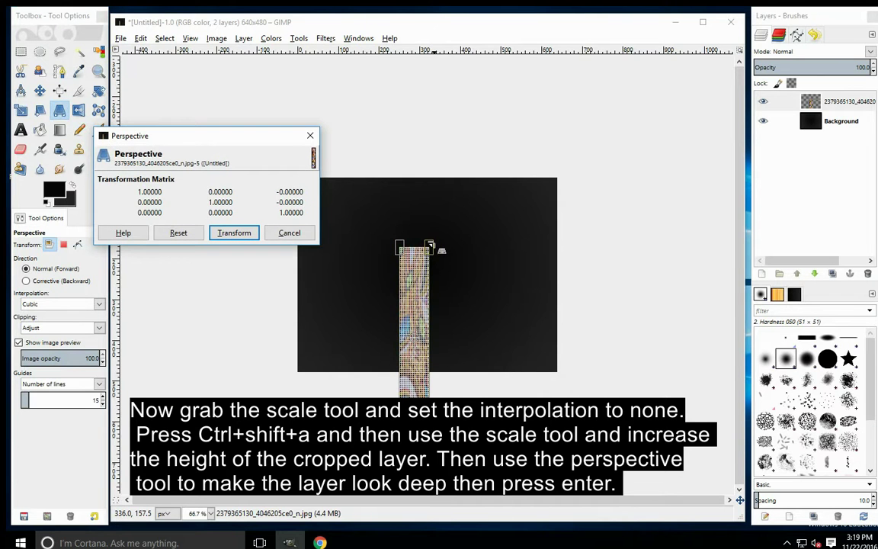
pyautogui.moveTo(432, 247); pyautogui.dragTo(468, 275)
pyautogui.moveTo(399, 248); pyautogui.dragTo(427, 369)
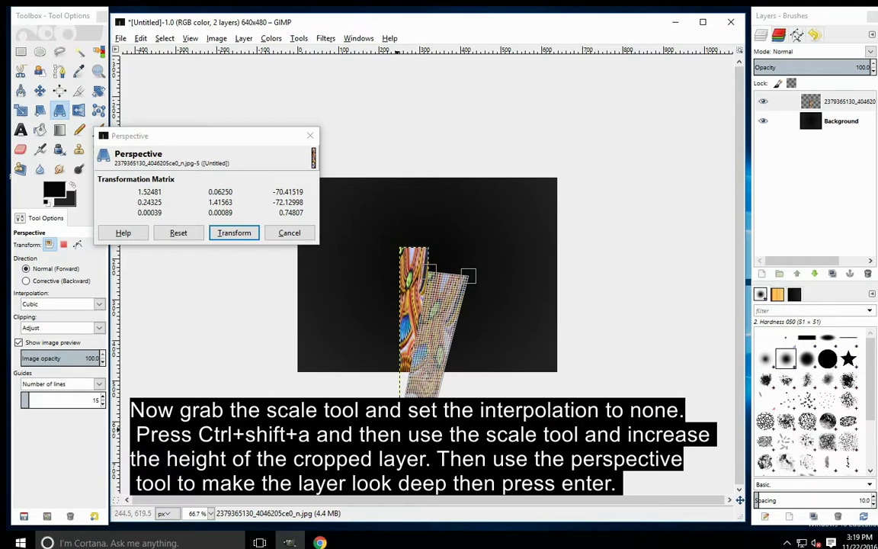
pyautogui.moveTo(396, 428); pyautogui.dragTo(416, 401)
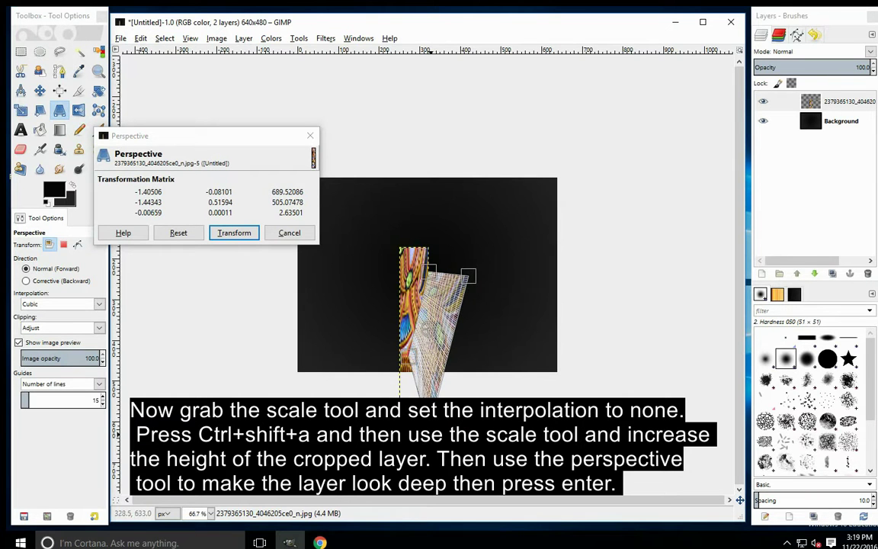
pyautogui.moveTo(431, 433); pyautogui.dragTo(436, 361)
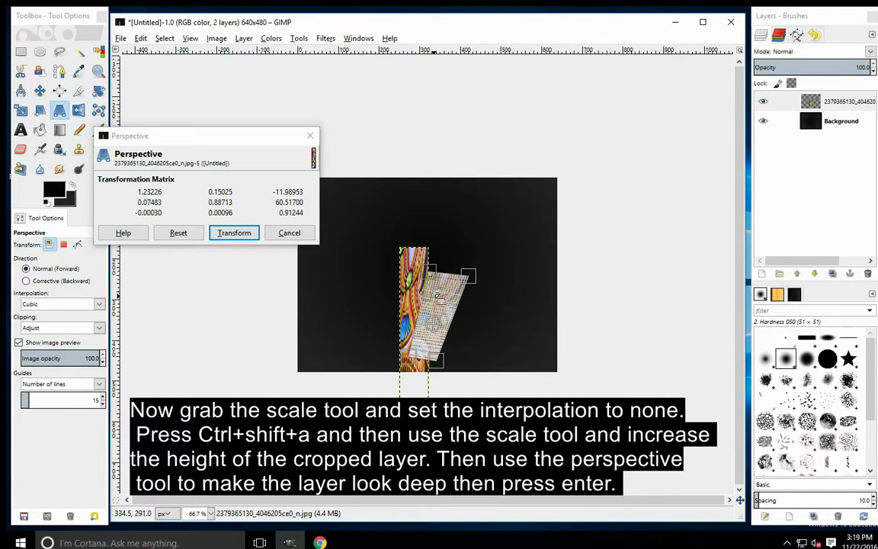
pyautogui.moveTo(426, 269)
pyautogui.mouseDown()
pyautogui.moveTo(428, 289)
pyautogui.moveTo(470, 301)
pyautogui.moveTo(443, 305)
pyautogui.mouseUp()
pyautogui.keyDown('ctrl'); pyautogui.scroll(1, 469, 301); pyautogui.keyUp('ctrl')
pyautogui.keyDown('ctrl'); pyautogui.scroll(1, 451, 312); pyautogui.keyUp('ctrl')
# - Refine the corners into a wide trapezoid narrowing toward the top, bottom-left pulled far left
pyautogui.moveTo(449, 391)
pyautogui.mouseDown()
pyautogui.moveTo(454, 236)
pyautogui.moveTo(461, 242)
pyautogui.mouseUp()
pyautogui.moveTo(417, 377); pyautogui.dragTo(466, 420)
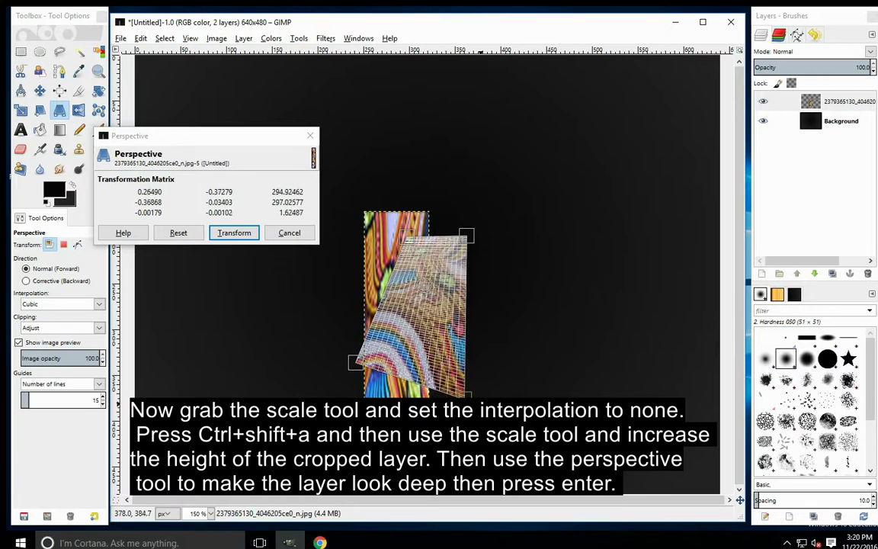
pyautogui.moveTo(358, 373); pyautogui.dragTo(185, 470)
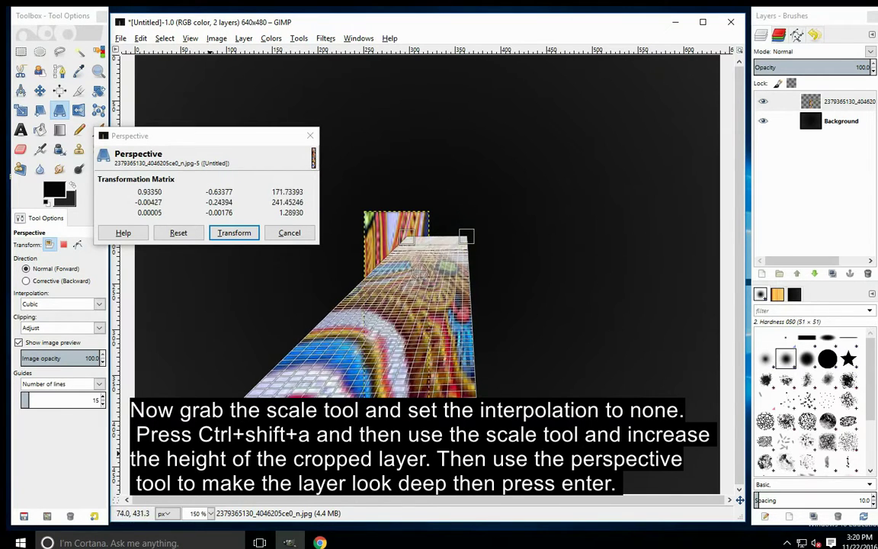
pyautogui.moveTo(186, 470); pyautogui.dragTo(147, 446)
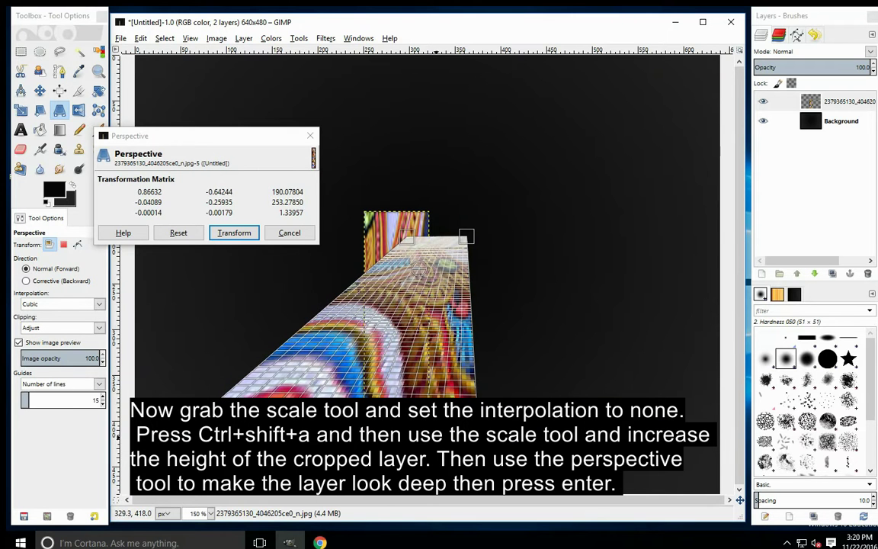
pyautogui.moveTo(486, 431); pyautogui.dragTo(521, 431)
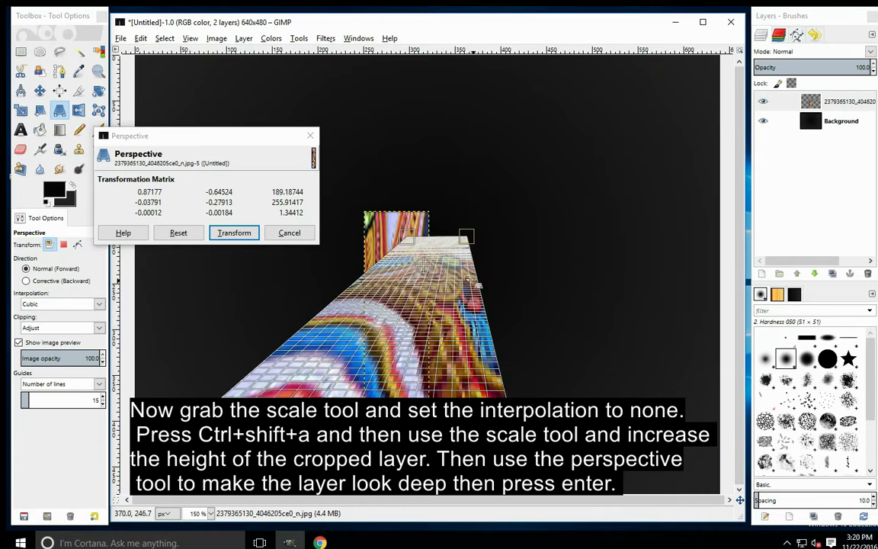
pyautogui.moveTo(463, 241); pyautogui.dragTo(454, 242)
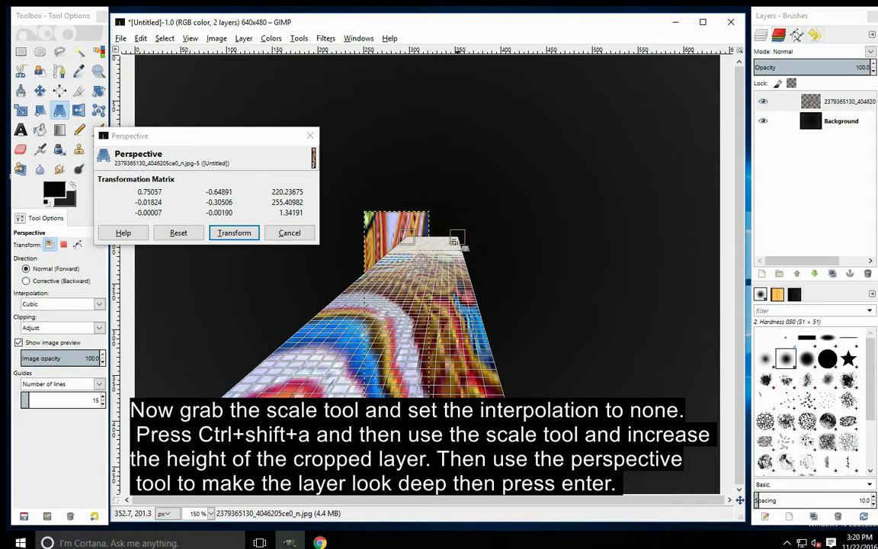
pyautogui.press('1')
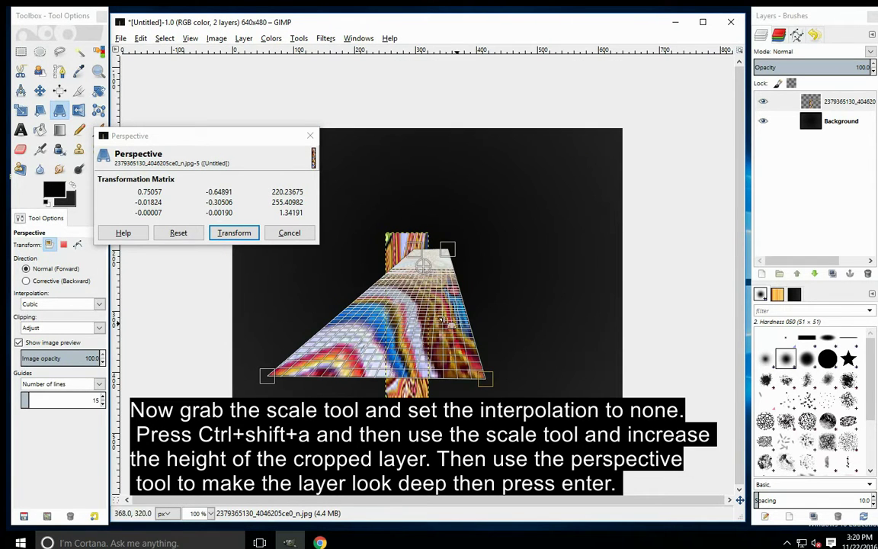
pyautogui.moveTo(272, 373); pyautogui.dragTo(271, 376)
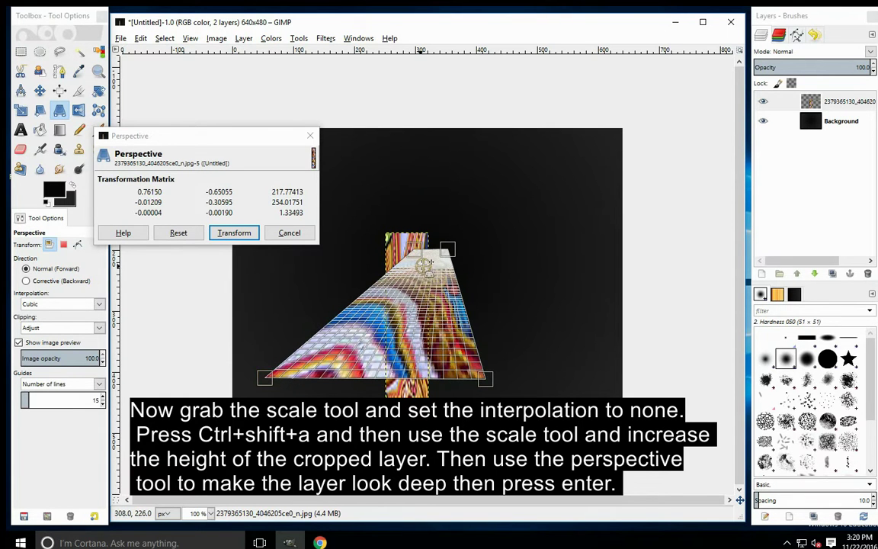
pyautogui.moveTo(424, 263); pyautogui.dragTo(439, 227)
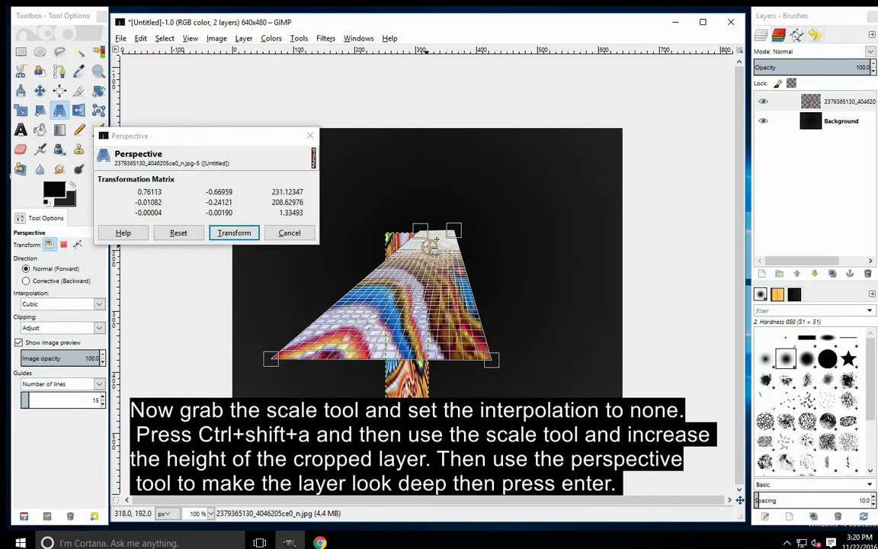
# - Apply the perspective transform and zoom in on the slanted wedge
pyautogui.click(241, 234)
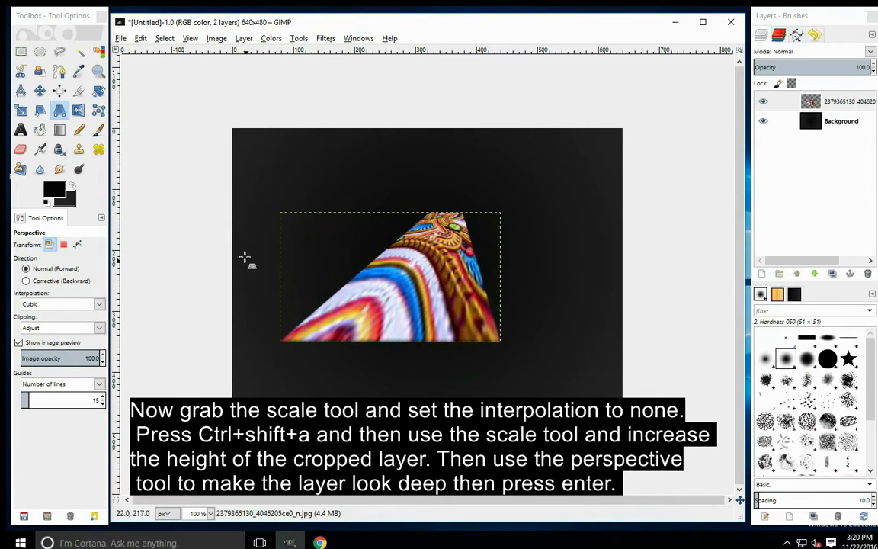
pyautogui.click(20, 52)
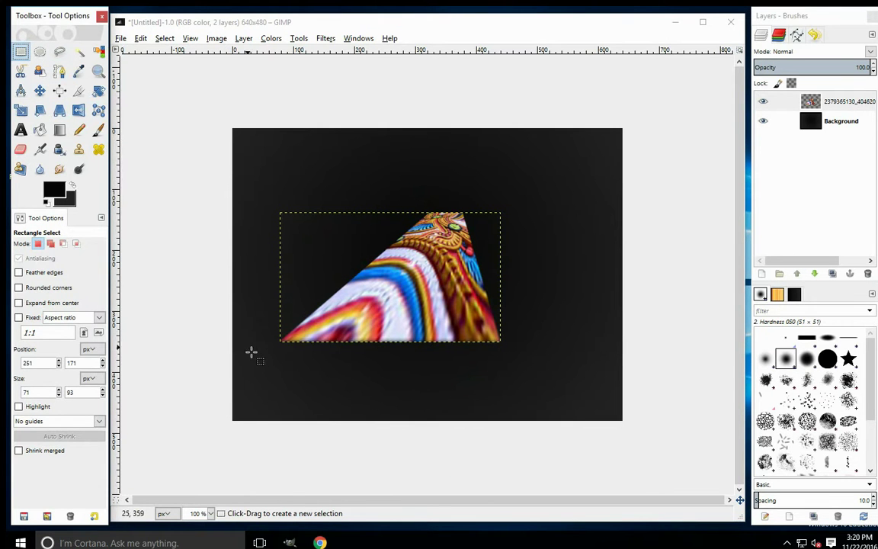
pyautogui.scroll(1, 255, 360)
pyautogui.scroll(1, 259, 365)
pyautogui.scroll(2, 264, 367)
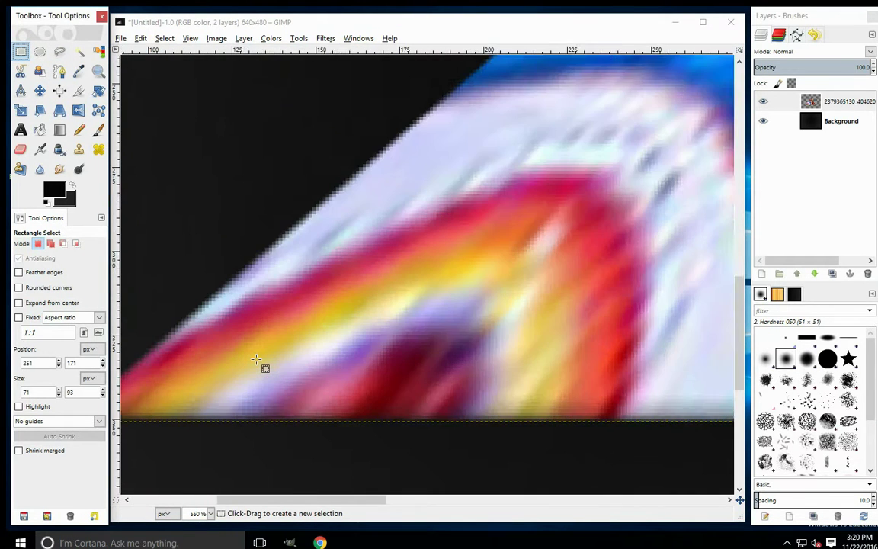
pyautogui.scroll(2, 259, 363)
# - Pan to the wedge's bottom-left edge at 6400% to inspect its bottom pixel rows
pyautogui.click(126, 499)
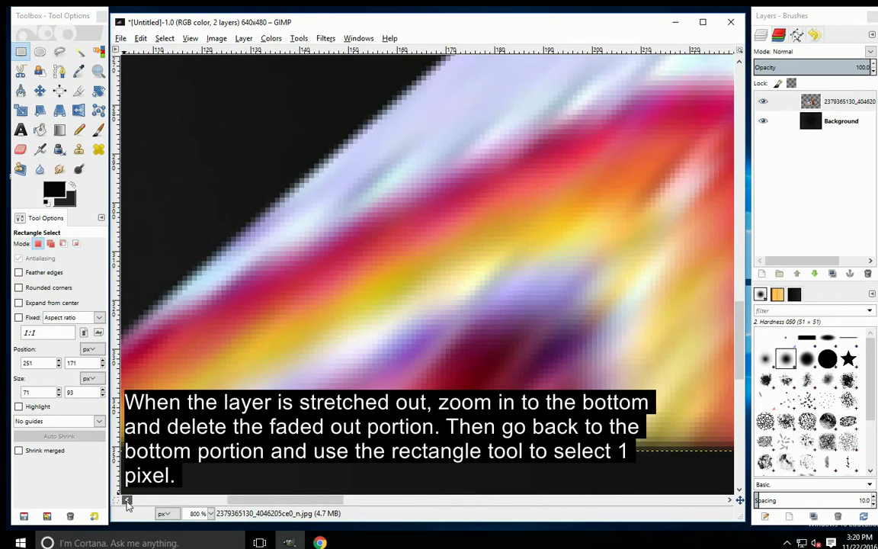
pyautogui.hscroll(-2, 121, 450)
pyautogui.hscroll(-2, 121, 450)
pyautogui.hscroll(-2, 121, 450)
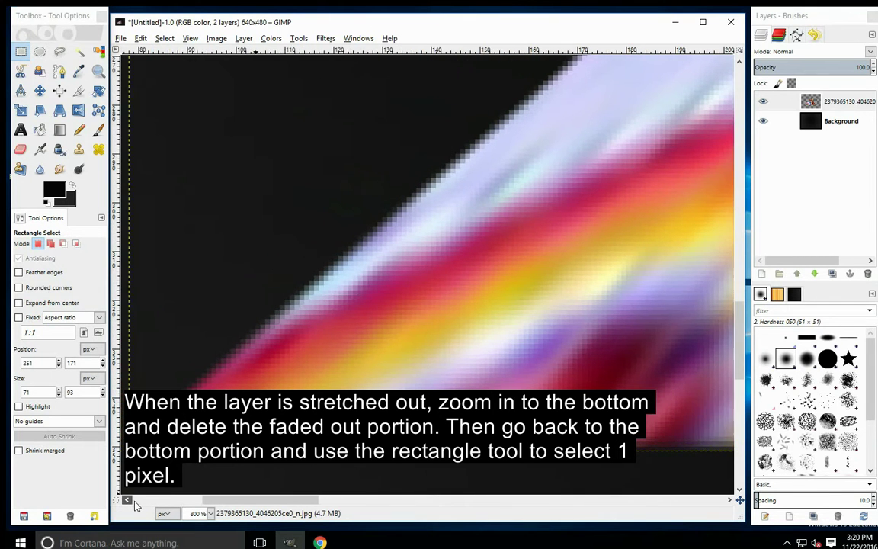
pyautogui.hscroll(-2, 120, 451)
pyautogui.scroll(4, 120, 450)
pyautogui.scroll(2, 120, 450)
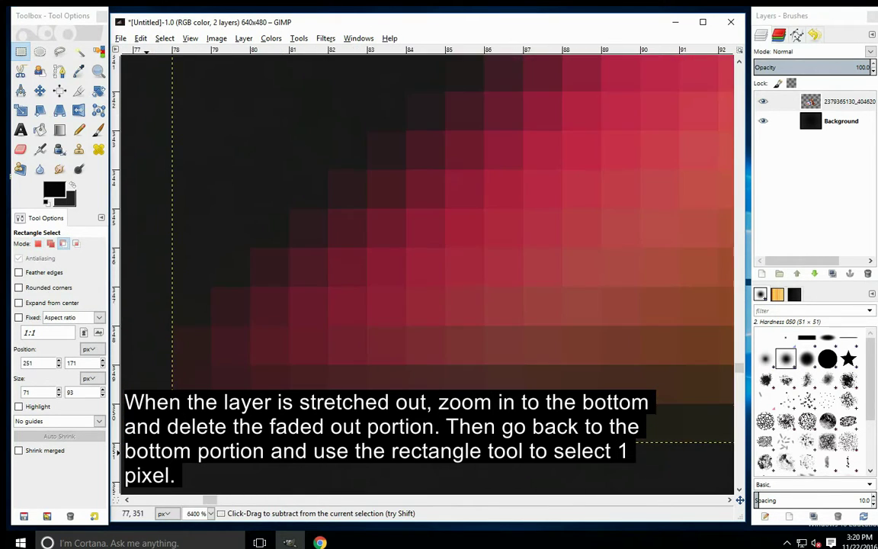
# - Select the 362×3 px strip at 78,348 along the wedge's bottom edge and delete it
pyautogui.moveTo(158, 308)
pyautogui.mouseDown()
pyautogui.moveTo(165, 361)
pyautogui.moveTo(838, 404)
pyautogui.moveTo(838, 412)
pyautogui.mouseUp()
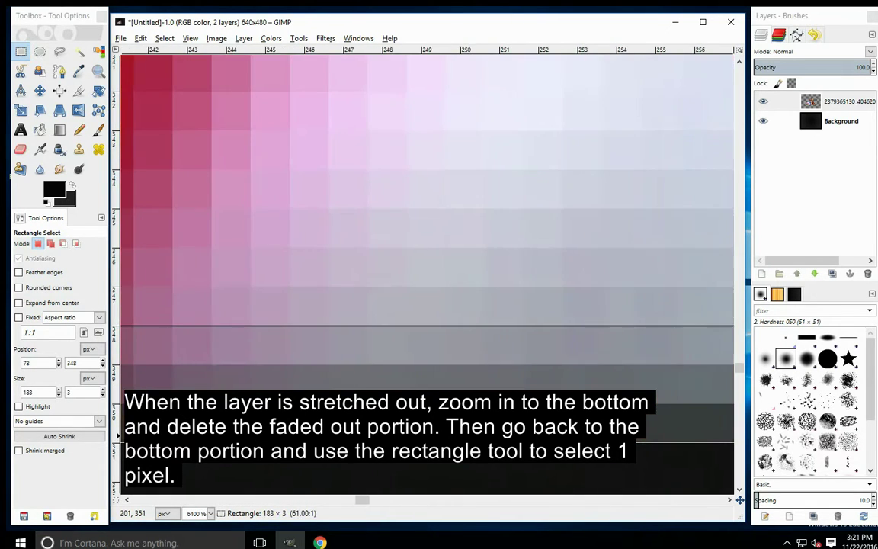
pyautogui.moveTo(838, 411); pyautogui.dragTo(838, 411)
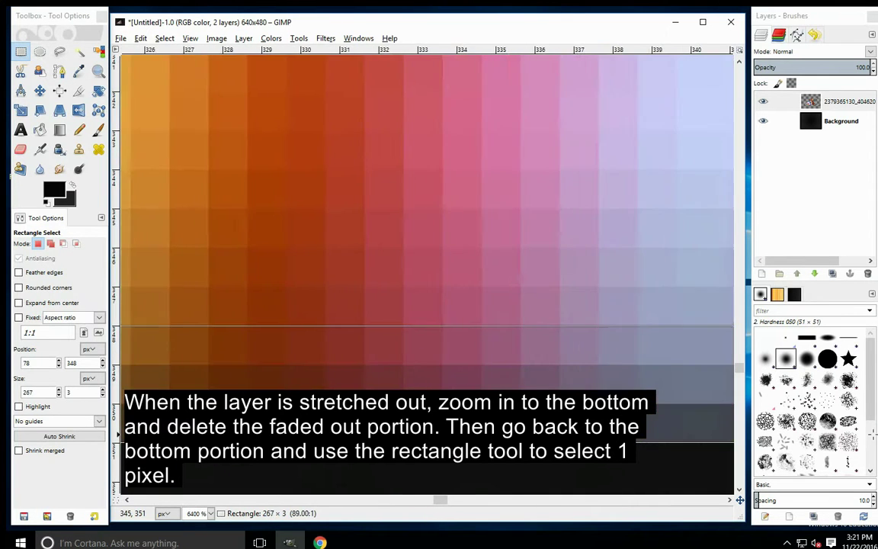
pyautogui.moveTo(874, 434); pyautogui.dragTo(380, 442)
pyautogui.moveTo(339, 335); pyautogui.dragTo(339, 335)
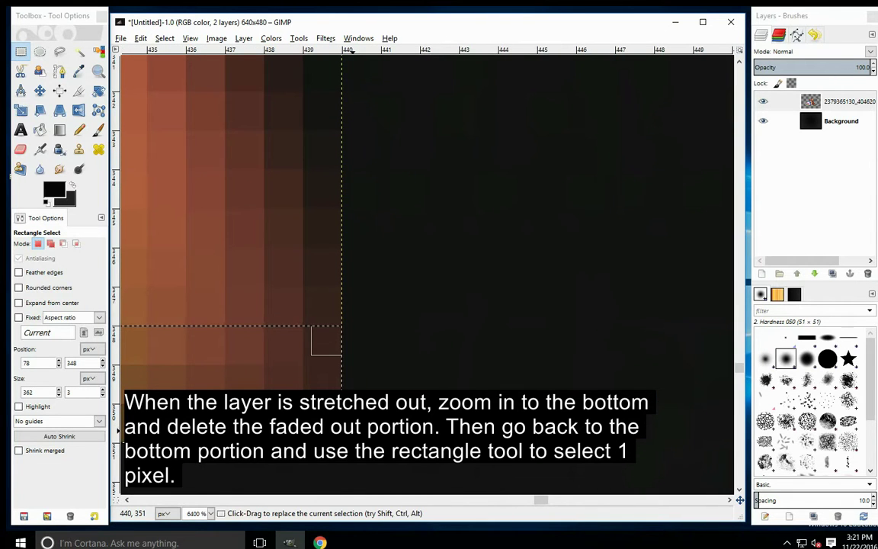
pyautogui.press('Delete')
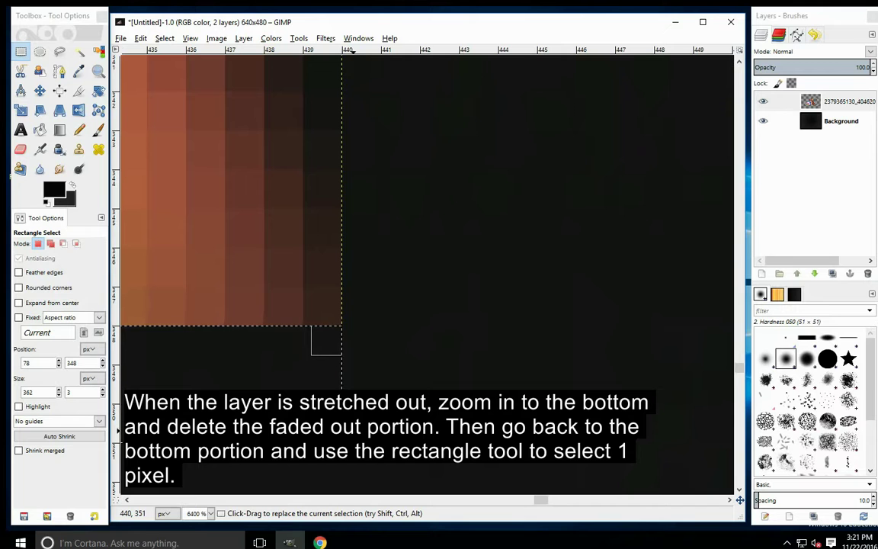
# - Rectangle-select a 361×1 px row along the photo's last row, starting at 79,347
pyautogui.moveTo(345, 282); pyautogui.dragTo(276, 320)
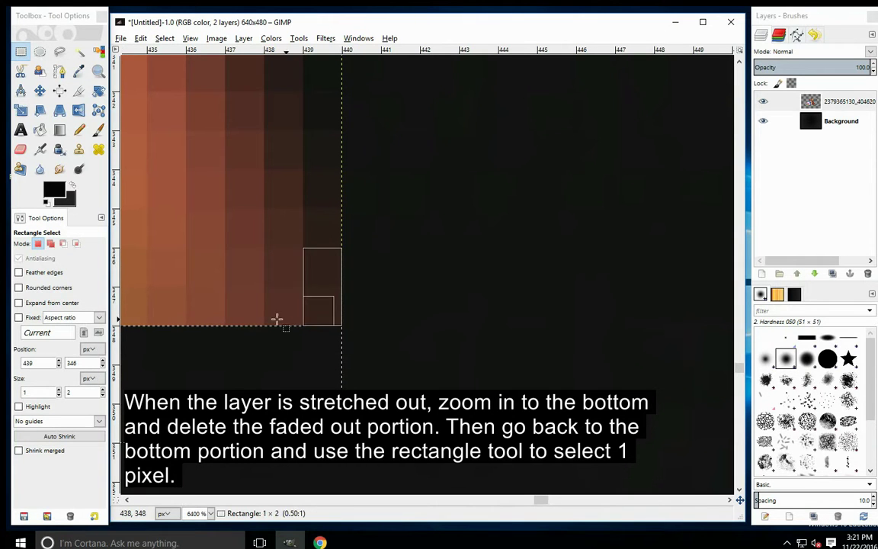
pyautogui.moveTo(174, 308); pyautogui.dragTo(174, 308)
pyautogui.moveTo(303, 283)
pyautogui.mouseDown()
pyautogui.moveTo(318, 275)
pyautogui.moveTo(345, 293)
pyautogui.mouseUp()
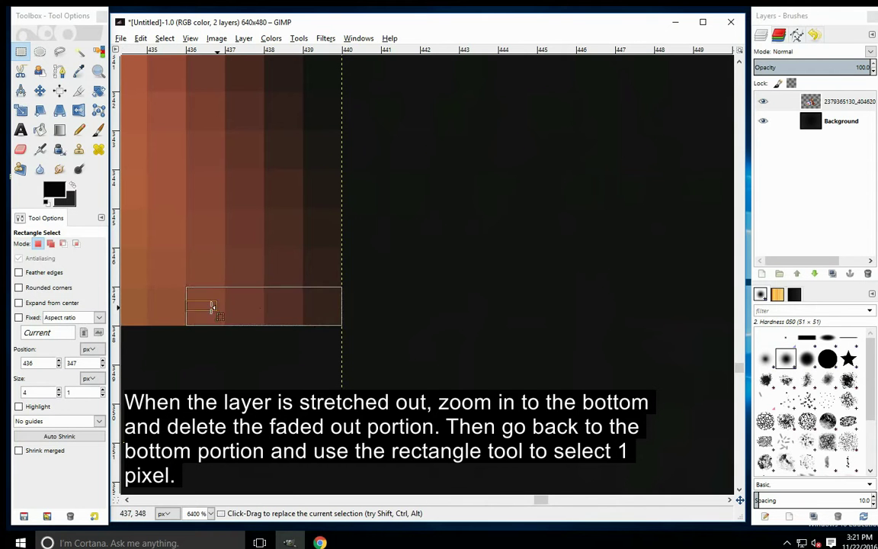
pyautogui.moveTo(197, 318); pyautogui.dragTo(9, 312)
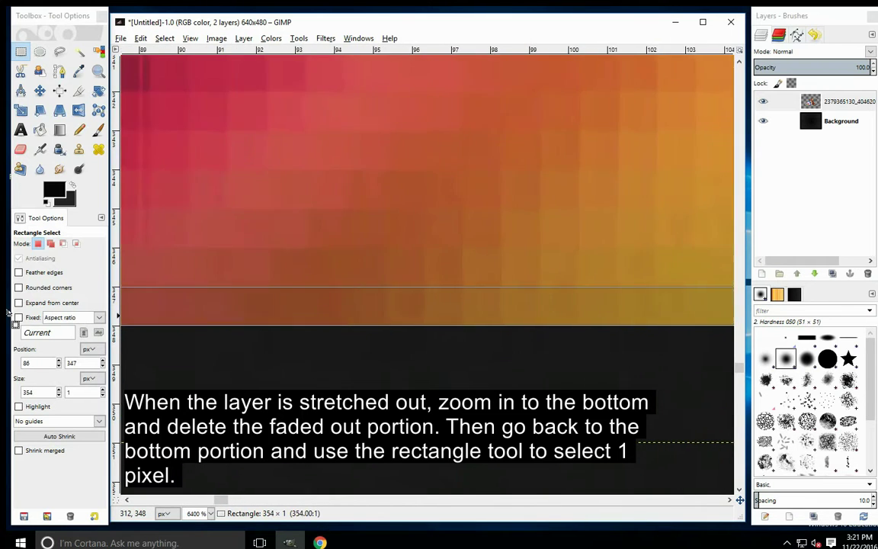
pyautogui.moveTo(9, 312); pyautogui.dragTo(326, 311)
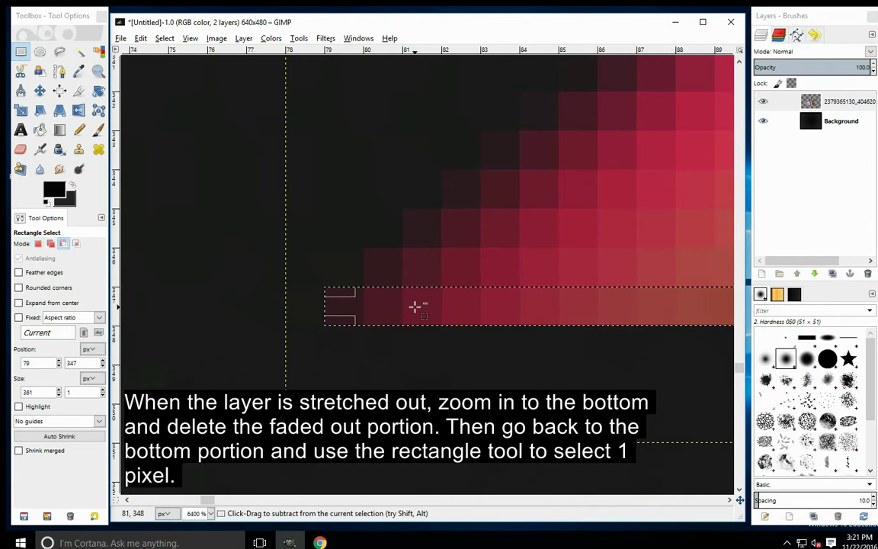
pyautogui.keyDown('ctrl'); pyautogui.scroll(-1, 415, 307); pyautogui.keyUp('ctrl')
pyautogui.keyDown('ctrl'); pyautogui.scroll(-3, 415, 306); pyautogui.keyUp('ctrl')
pyautogui.keyDown('ctrl'); pyautogui.scroll(-1, 415, 307); pyautogui.keyUp('ctrl')
pyautogui.keyDown('ctrl'); pyautogui.scroll(-2, 415, 306); pyautogui.keyUp('ctrl')
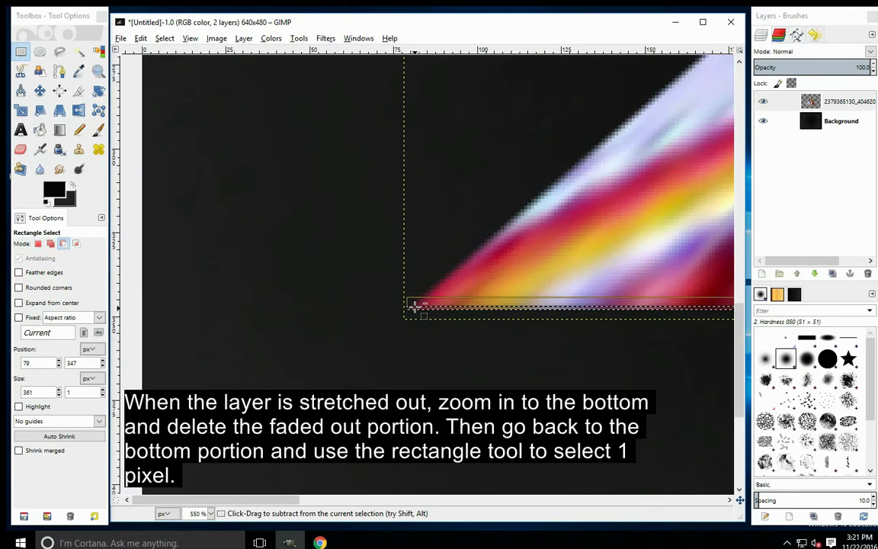
pyautogui.keyDown('ctrl'); pyautogui.scroll(-1, 416, 306); pyautogui.keyUp('ctrl')
pyautogui.keyDown('ctrl'); pyautogui.scroll(-1, 415, 306); pyautogui.keyUp('ctrl')
pyautogui.keyDown('ctrl'); pyautogui.scroll(-2, 415, 306); pyautogui.keyUp('ctrl')
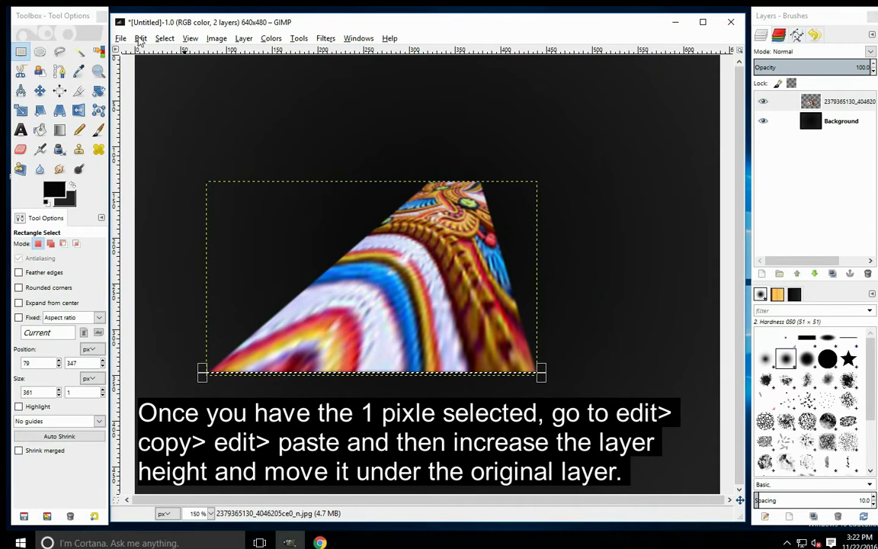
# - Copy the selected row, paste it as a new Clipboard layer, and make that layer active
pyautogui.click(141, 38)
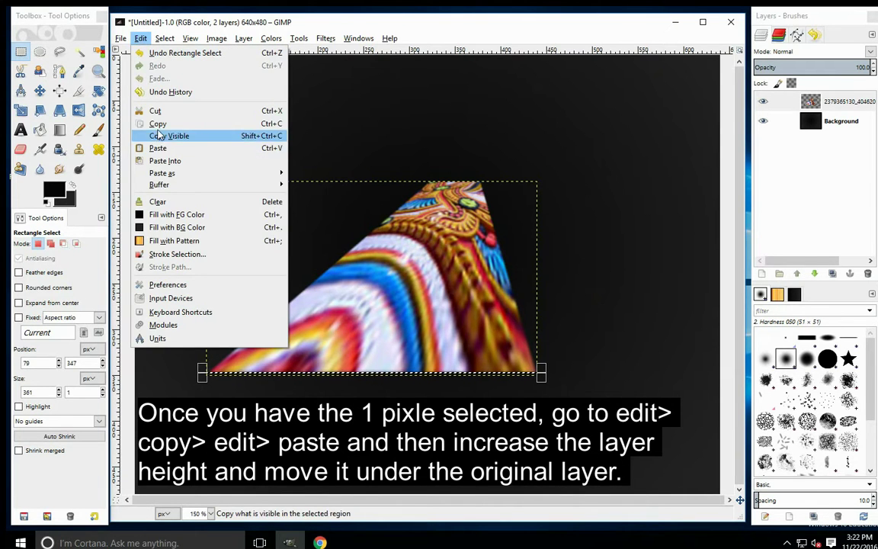
pyautogui.click(157, 124)
pyautogui.click(140, 40)
pyautogui.moveTo(162, 173)
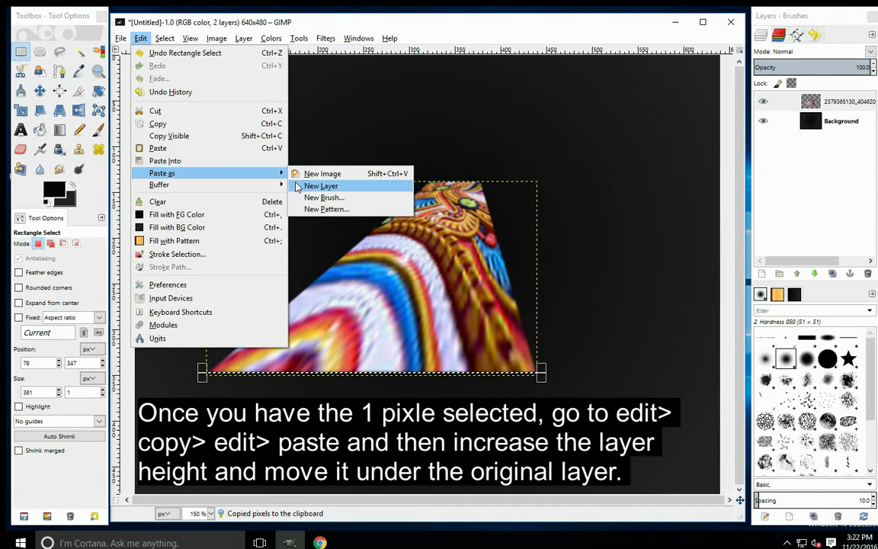
pyautogui.click(318, 186)
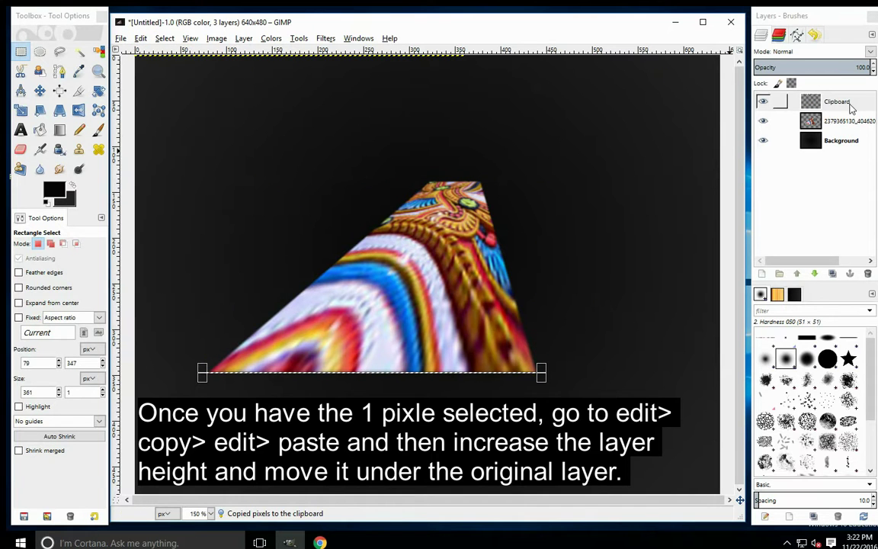
pyautogui.click(839, 103)
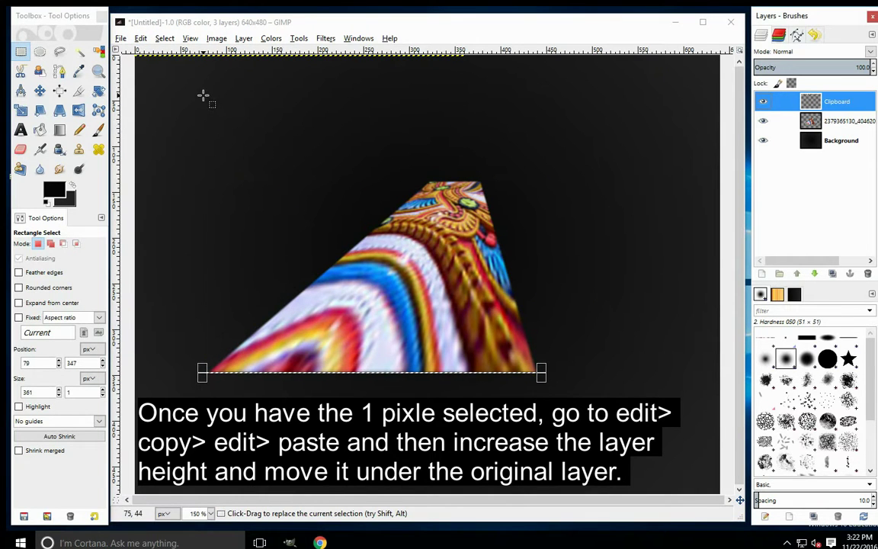
# - Choose the Scale tool with the Clipboard layer as the active layer
pyautogui.click(21, 111)
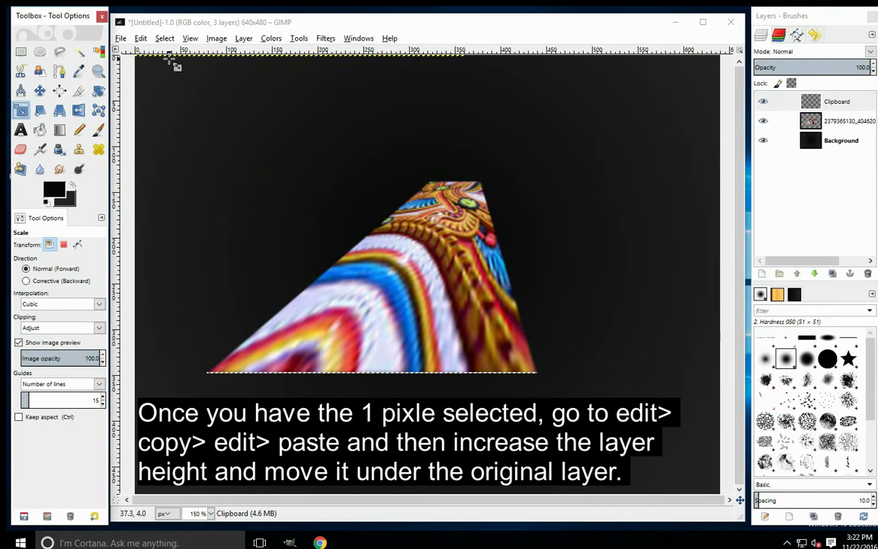
pyautogui.click(178, 64)
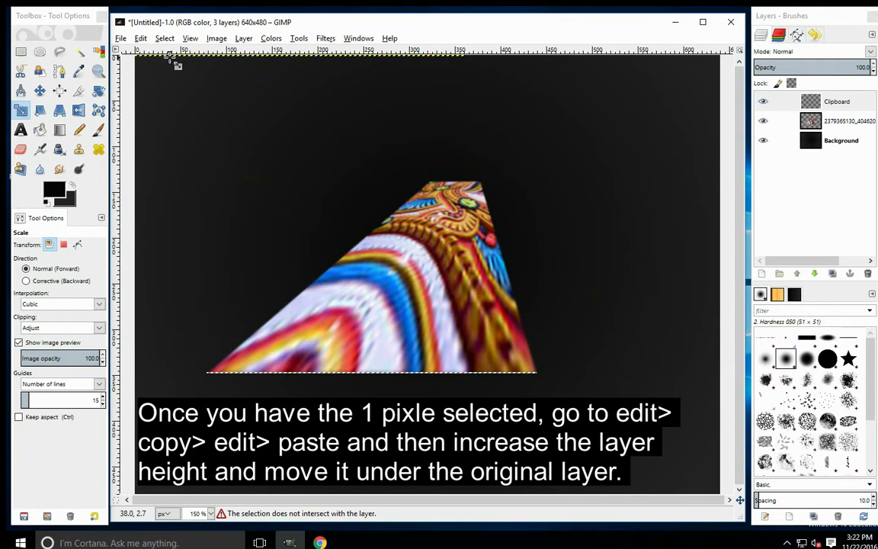
pyautogui.keyDown('ctrl'); pyautogui.scroll(3, 175, 64); pyautogui.keyUp('ctrl')
pyautogui.keyDown('ctrl'); pyautogui.scroll(3, 174, 65); pyautogui.keyUp('ctrl')
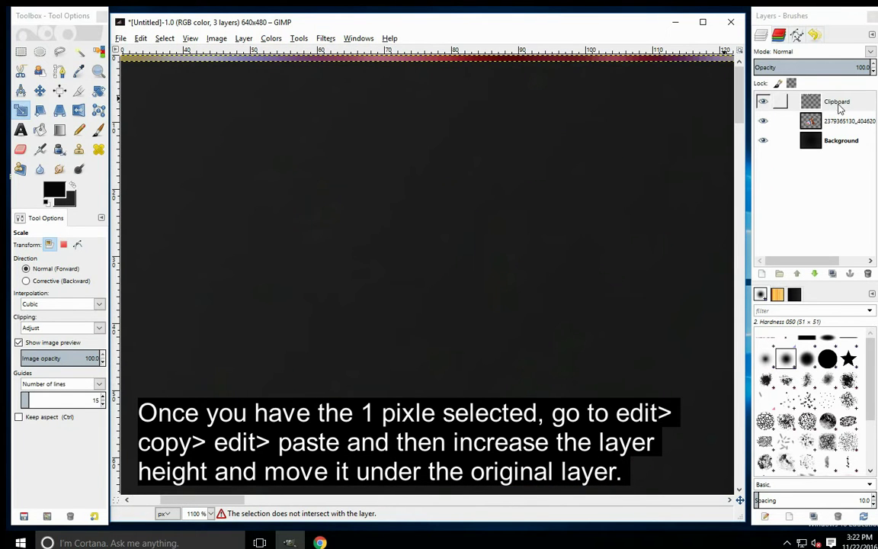
pyautogui.click(780, 101)
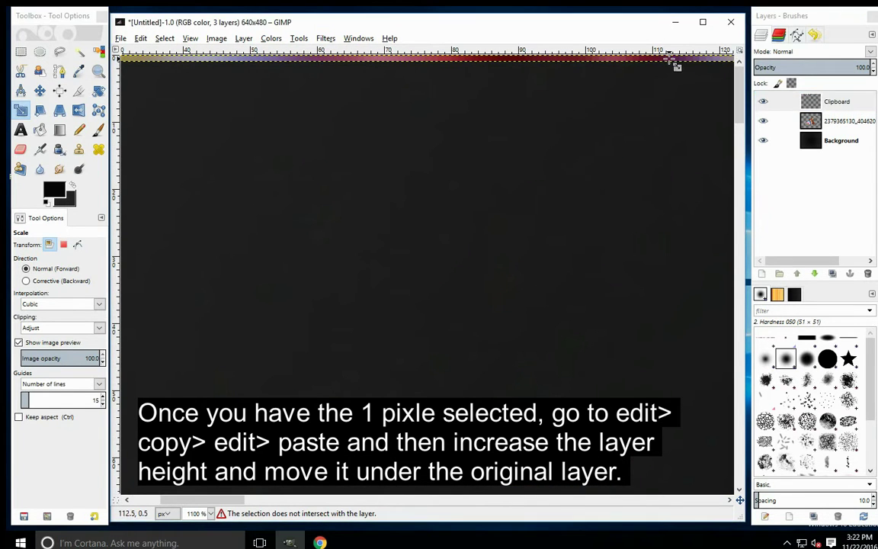
pyautogui.click(817, 115)
pyautogui.click(689, 99)
# - Scale the Clipboard layer from 1 to 43 px tall at 361 px wide
pyautogui.click(677, 66)
pyautogui.scroll(-3, 551, 157)
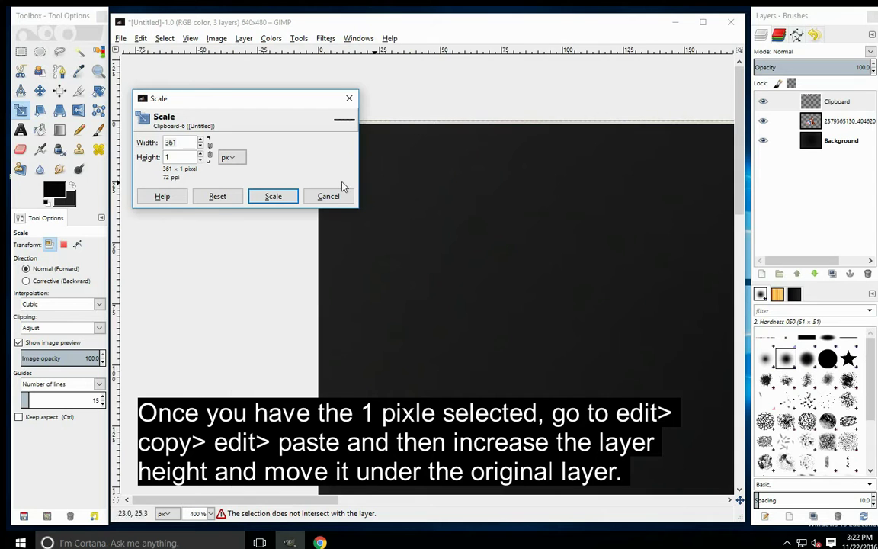
pyautogui.scroll(2, 200, 156)
pyautogui.scroll(4, 200, 156)
pyautogui.scroll(4, 200, 156)
pyautogui.scroll(8, 201, 156)
pyautogui.scroll(11, 200, 156)
pyautogui.scroll(11, 200, 157)
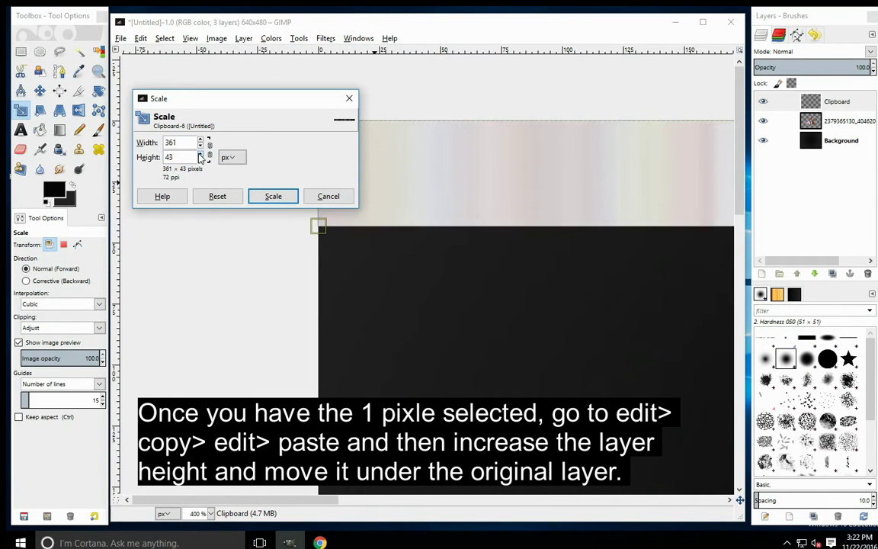
pyautogui.scroll(10, 200, 156)
pyautogui.click(259, 196)
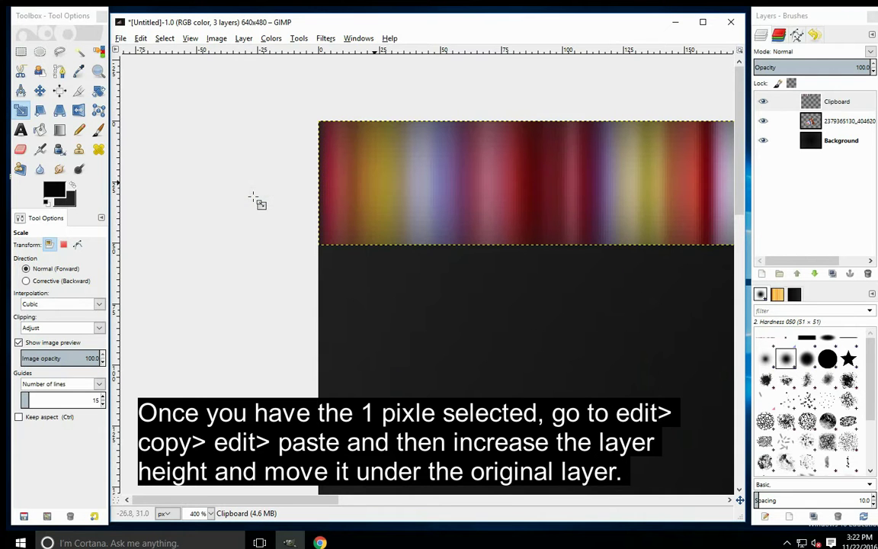
# - Drag the streaked Clipboard strip down to just below the perspective photo
pyautogui.click(40, 90)
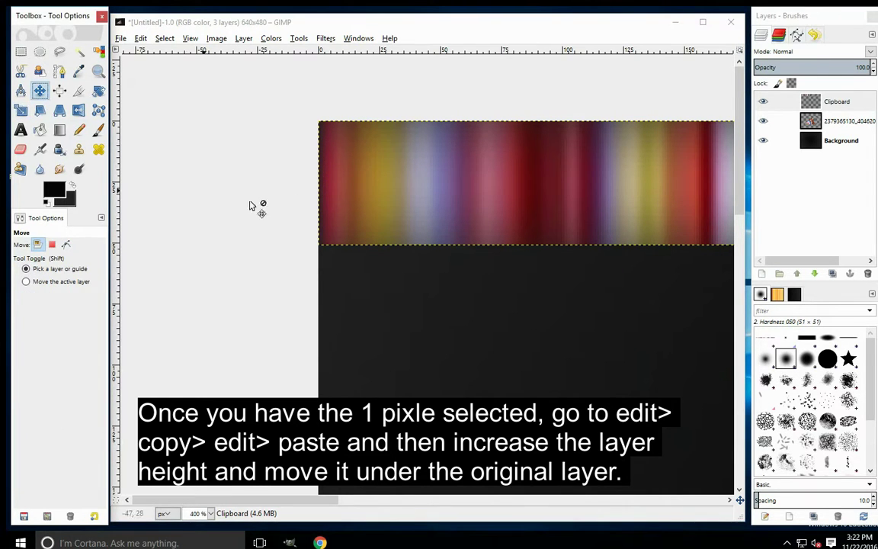
pyautogui.scroll(-2, 512, 210)
pyautogui.scroll(-3, 514, 209)
pyautogui.scroll(1, 515, 210)
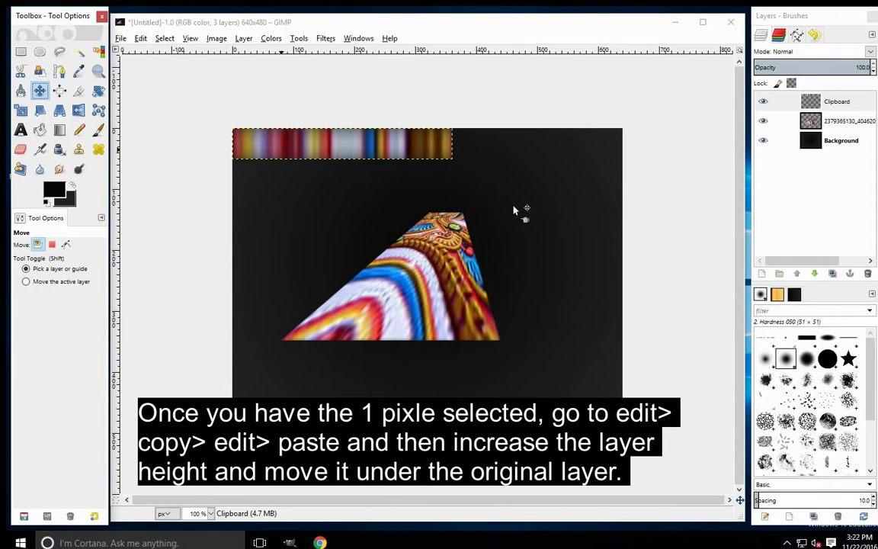
pyautogui.moveTo(410, 156)
pyautogui.mouseDown()
pyautogui.moveTo(427, 346)
pyautogui.moveTo(436, 363)
pyautogui.moveTo(456, 365)
pyautogui.mouseUp()
pyautogui.scroll(3, 292, 341)
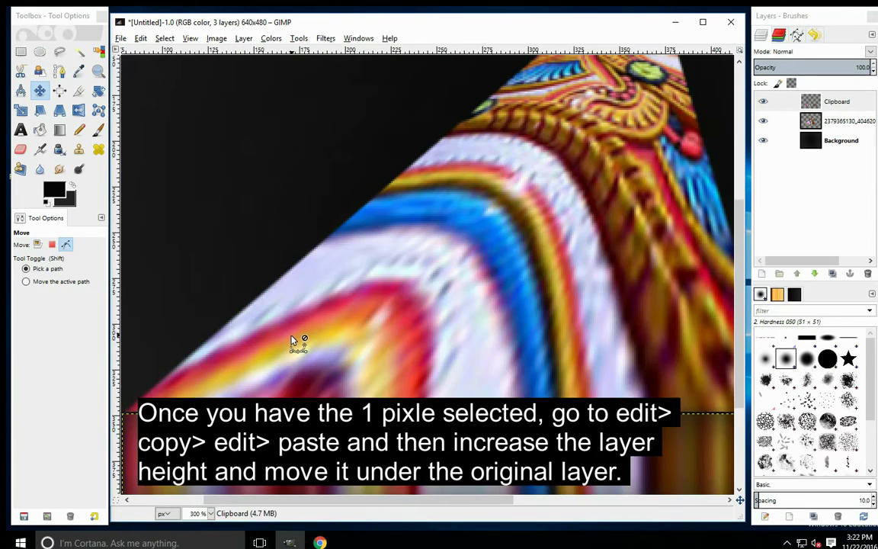
pyautogui.scroll(3, 292, 341)
pyautogui.scroll(2, 291, 341)
# - Nudge the strip pixel by pixel until it sits flush along the wedge's bottom edge
pyautogui.press('Up')
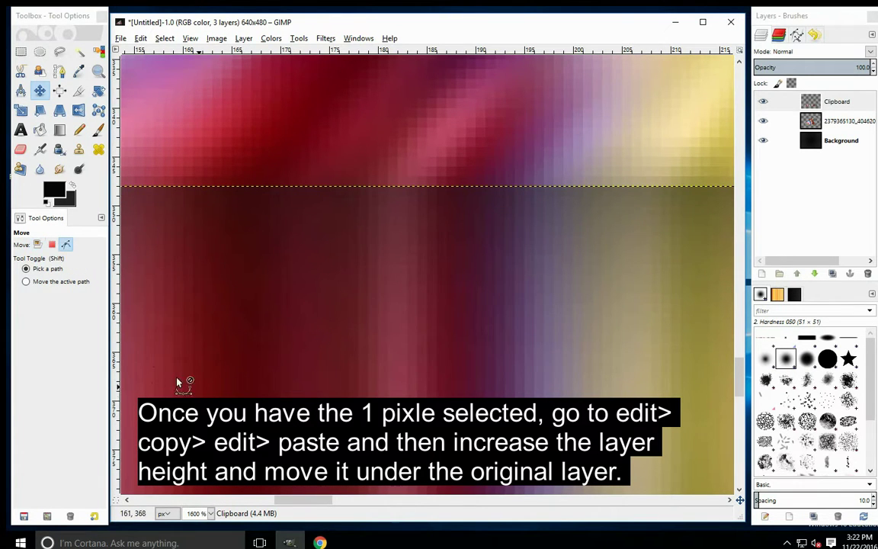
pyautogui.scroll(-1, 147, 363)
pyautogui.scroll(-2, 148, 364)
pyautogui.scroll(-2, 148, 363)
pyautogui.scroll(-1, 150, 366)
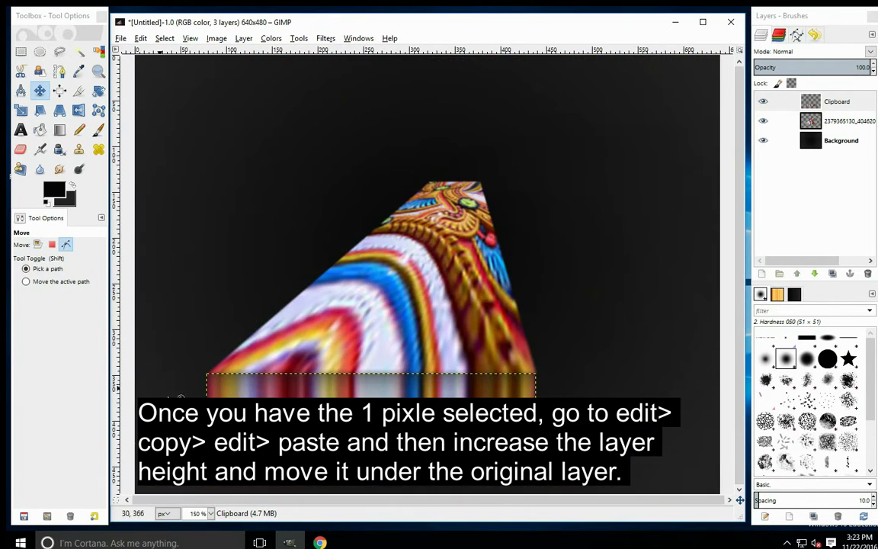
pyautogui.scroll(3, 150, 366)
pyautogui.scroll(2, 256, 358)
pyautogui.scroll(2, 257, 358)
pyautogui.scroll(1, 257, 358)
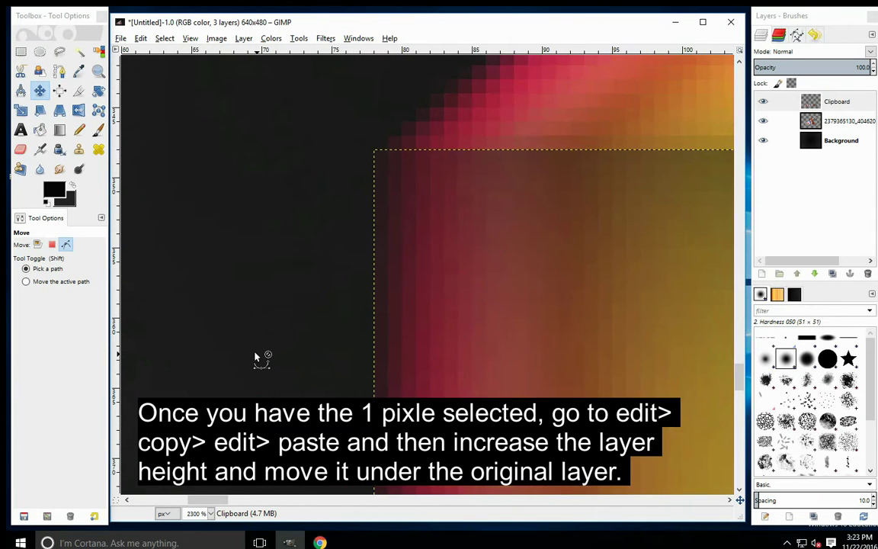
pyautogui.press('Right')
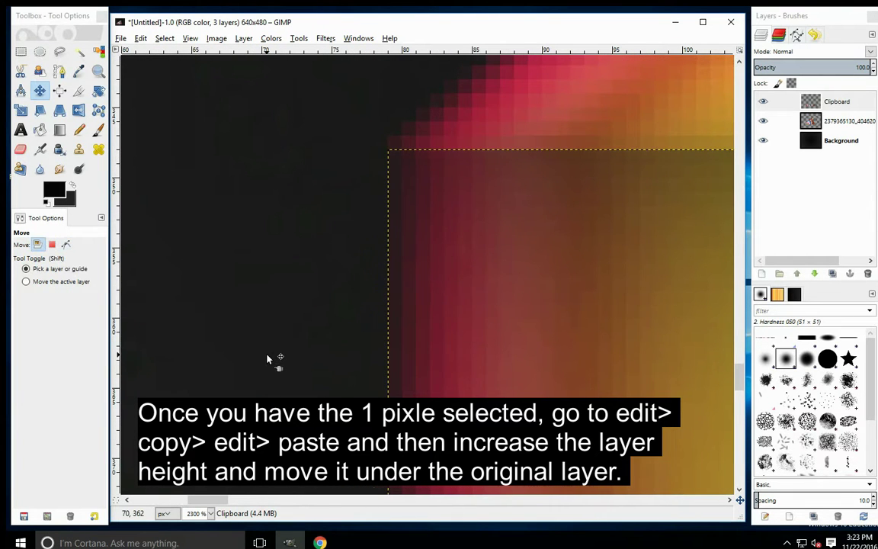
pyautogui.press('Left')
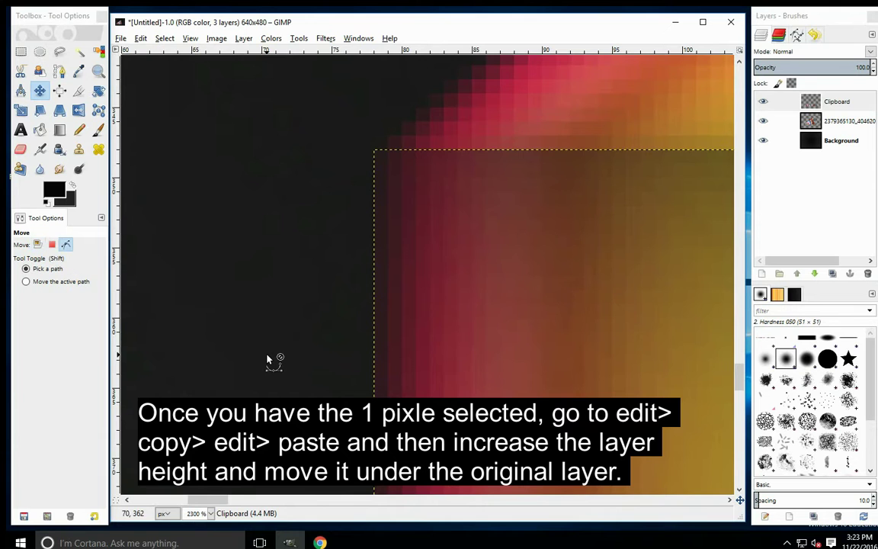
pyautogui.scroll(-3, 266, 358)
pyautogui.scroll(-3, 267, 358)
pyautogui.scroll(-3, 266, 358)
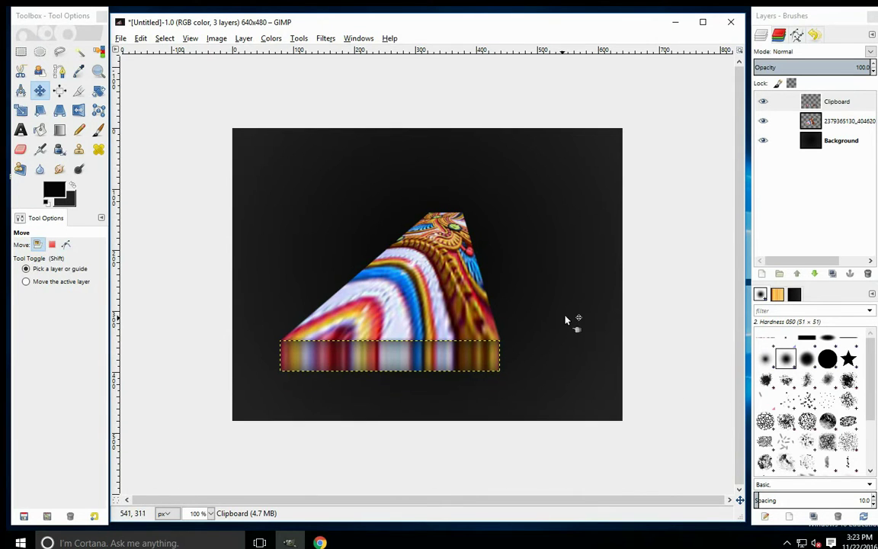
# - Duplicate the Clipboard layer, set Clipboard copy to Dodge mode, then reselect the original Clipboard
pyautogui.click(777, 102)
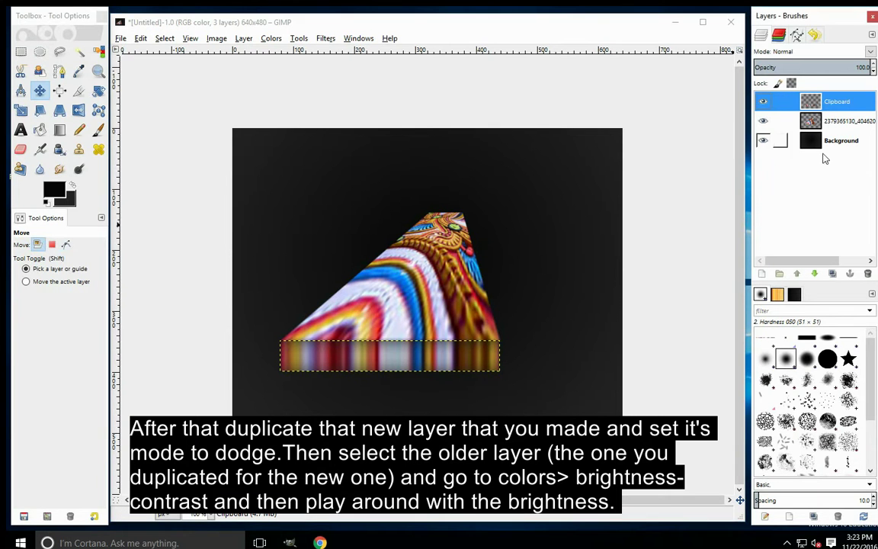
pyautogui.click(832, 273)
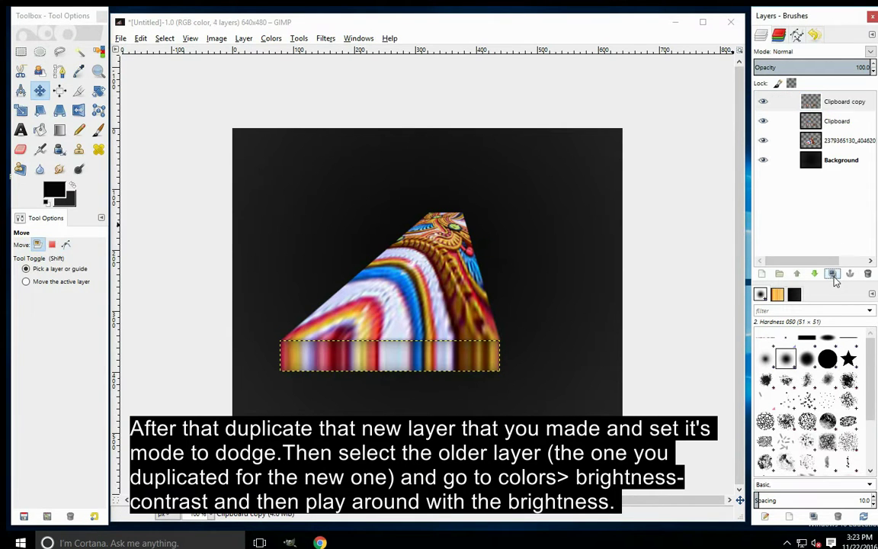
pyautogui.click(837, 101)
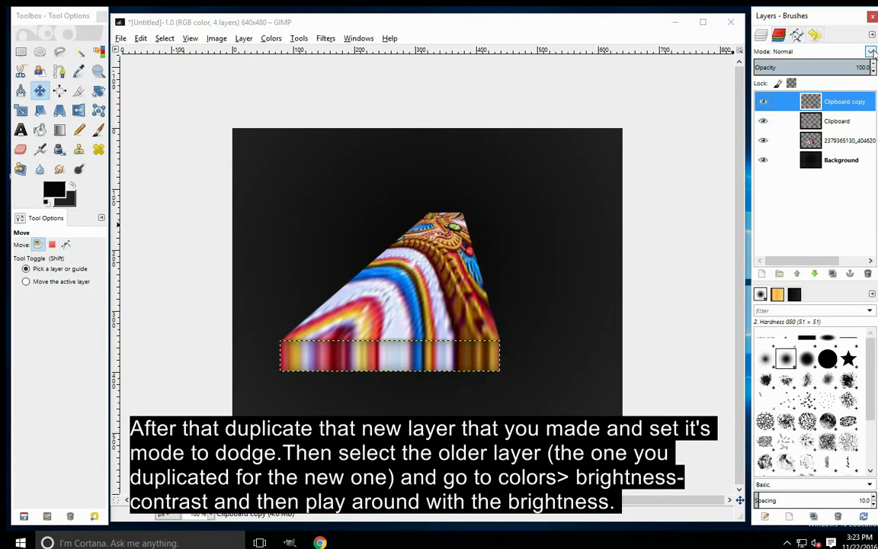
pyautogui.click(870, 52)
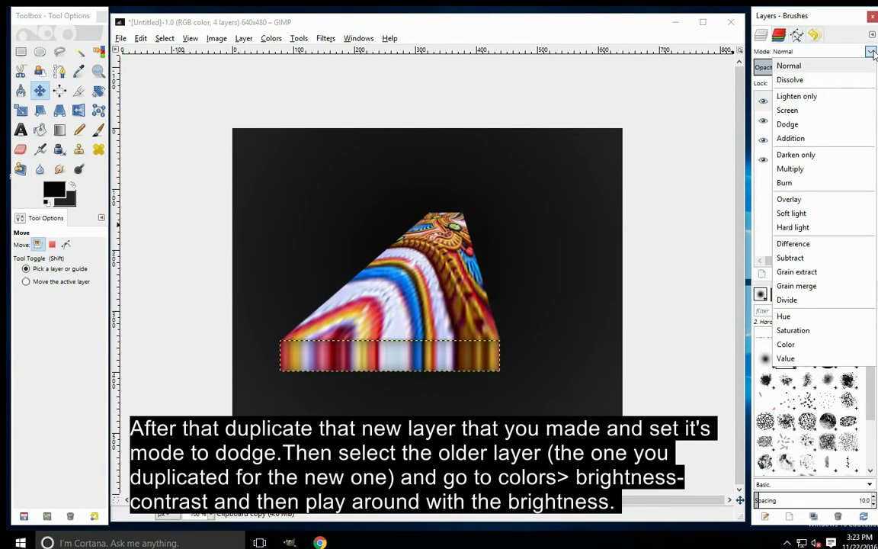
pyautogui.click(789, 125)
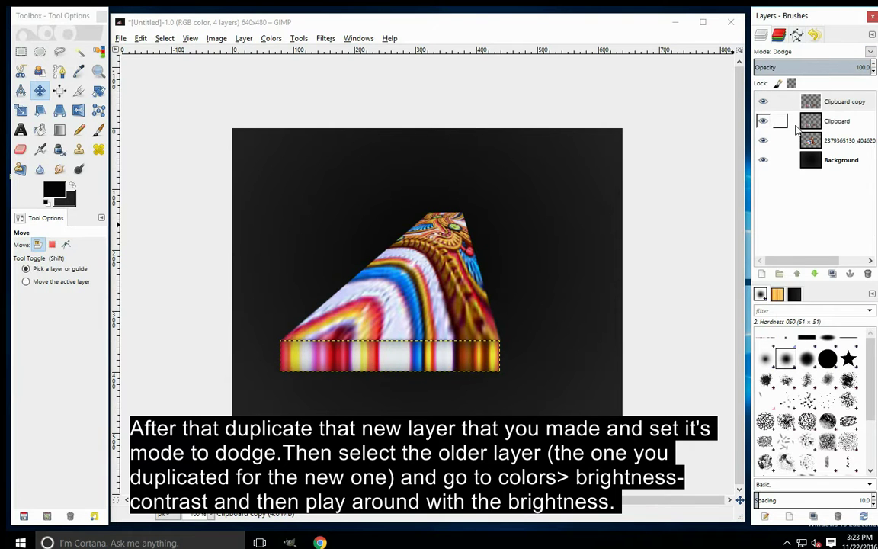
pyautogui.click(813, 124)
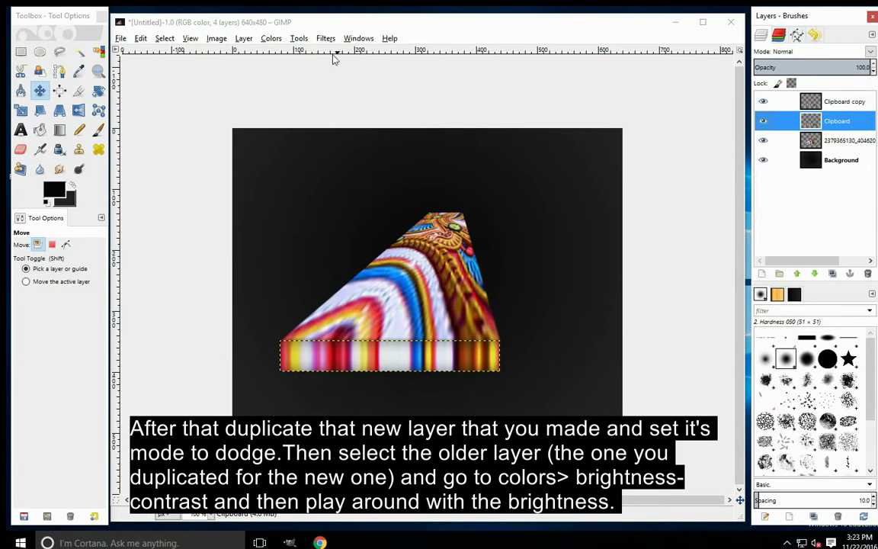
# - Darken the original Clipboard layer with Brightness-Contrast: brightness -89, contrast 0
pyautogui.click(270, 39)
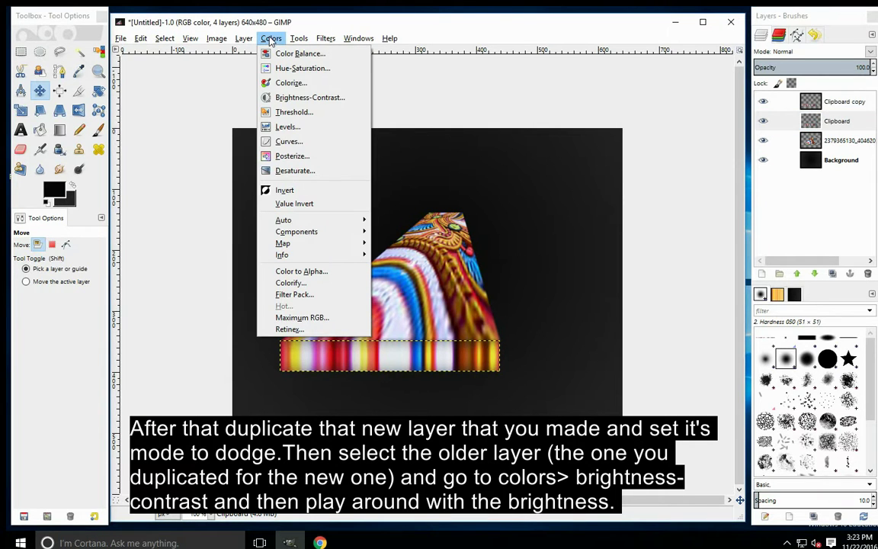
pyautogui.click(287, 101)
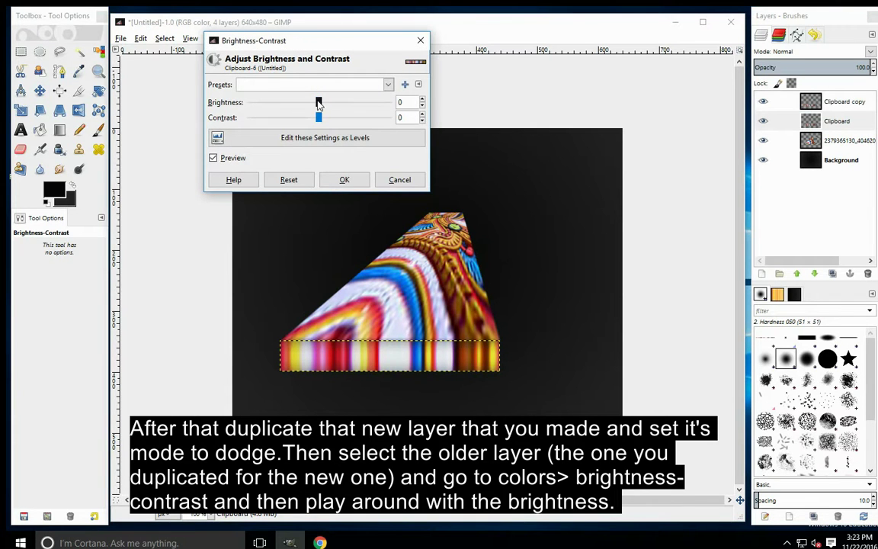
pyautogui.moveTo(321, 104); pyautogui.dragTo(282, 106)
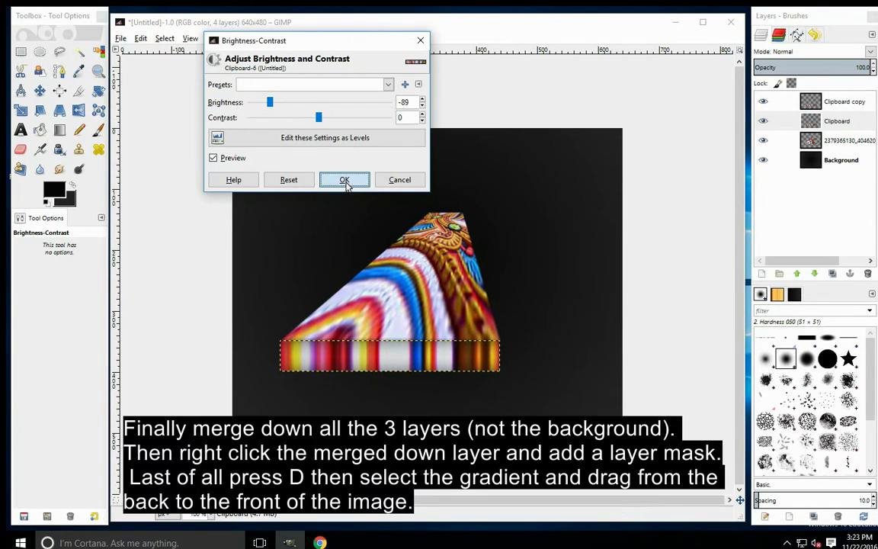
pyautogui.click(345, 181)
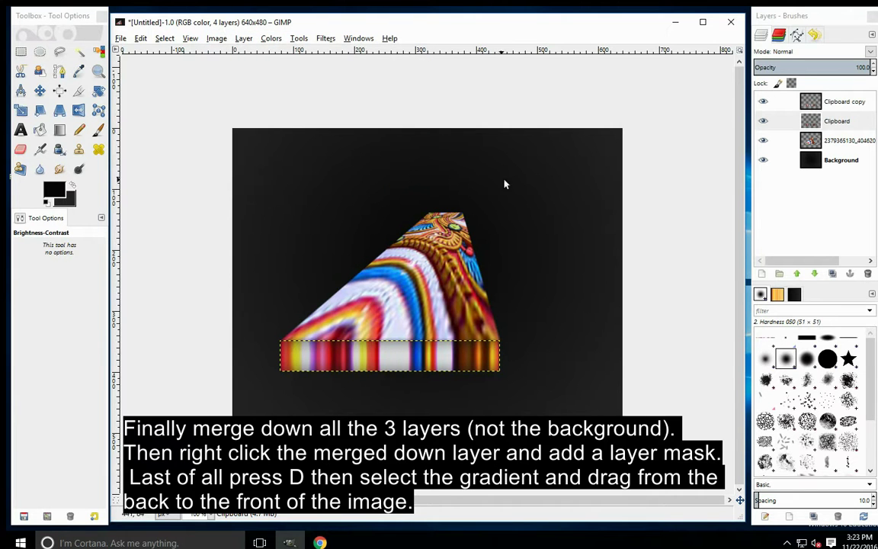
# - Merge Clipboard copy and then Clipboard down into the photo layer
pyautogui.rightClick(839, 107)
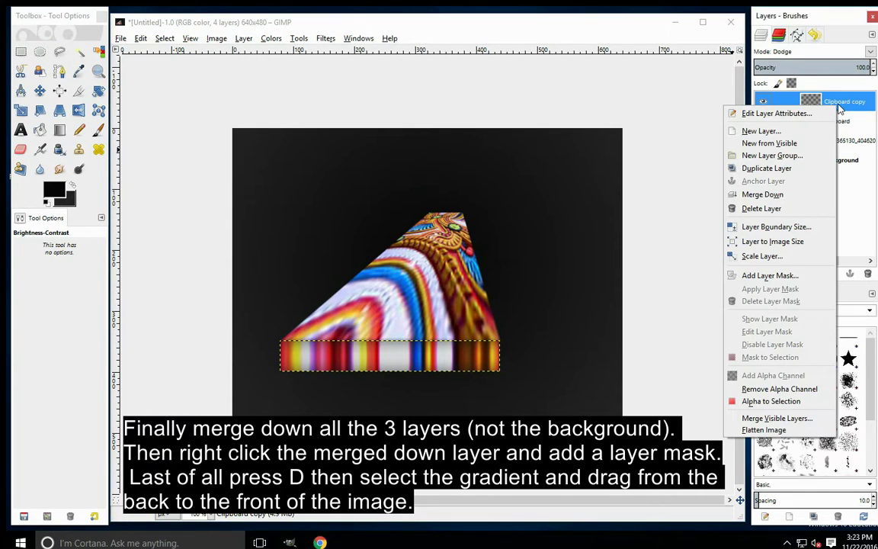
pyautogui.click(816, 198)
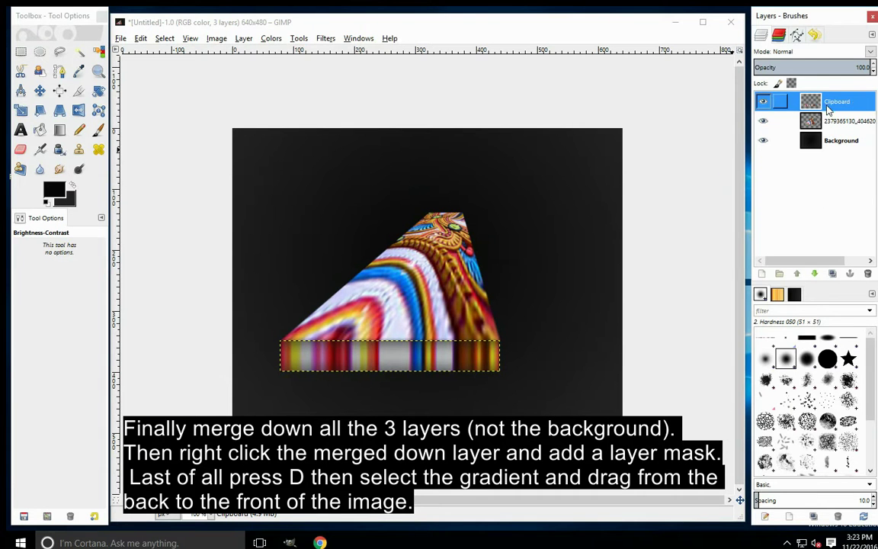
pyautogui.rightClick(828, 107)
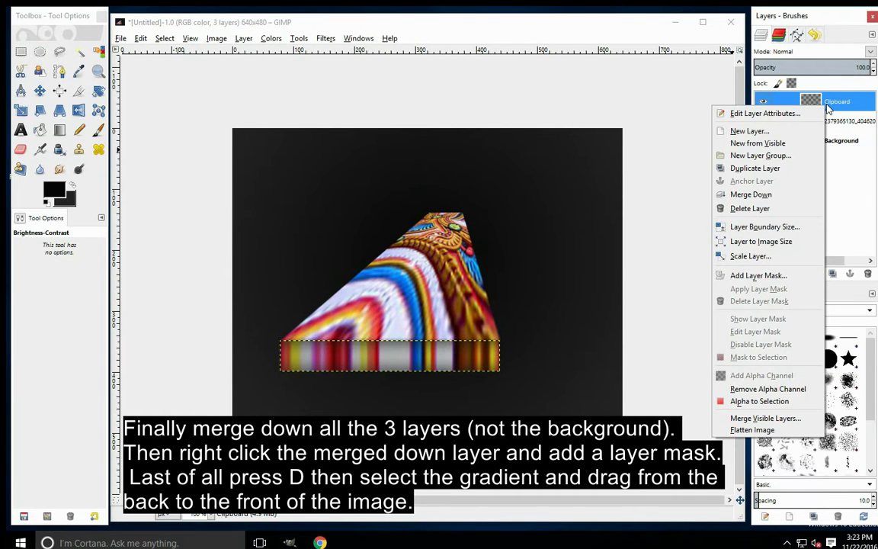
pyautogui.click(806, 200)
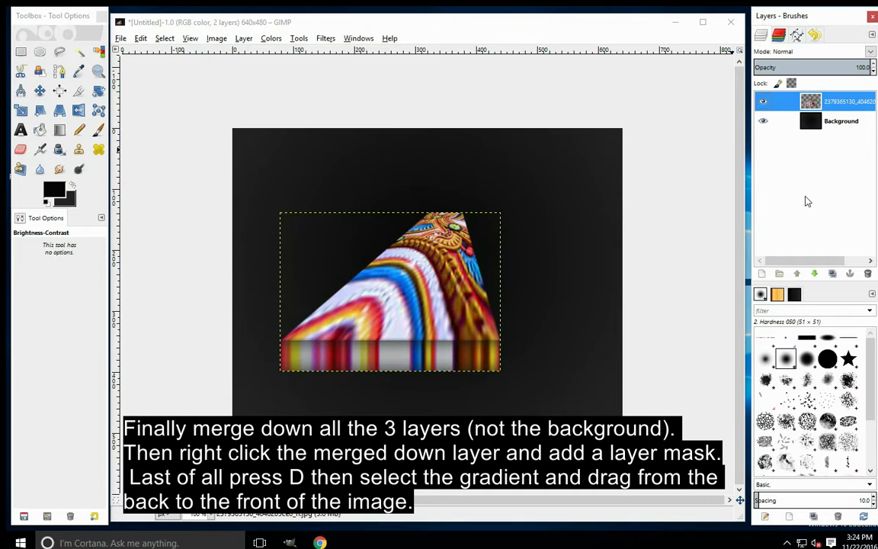
# - Add a white, fully opaque layer mask to the merged photo layer
pyautogui.rightClick(822, 107)
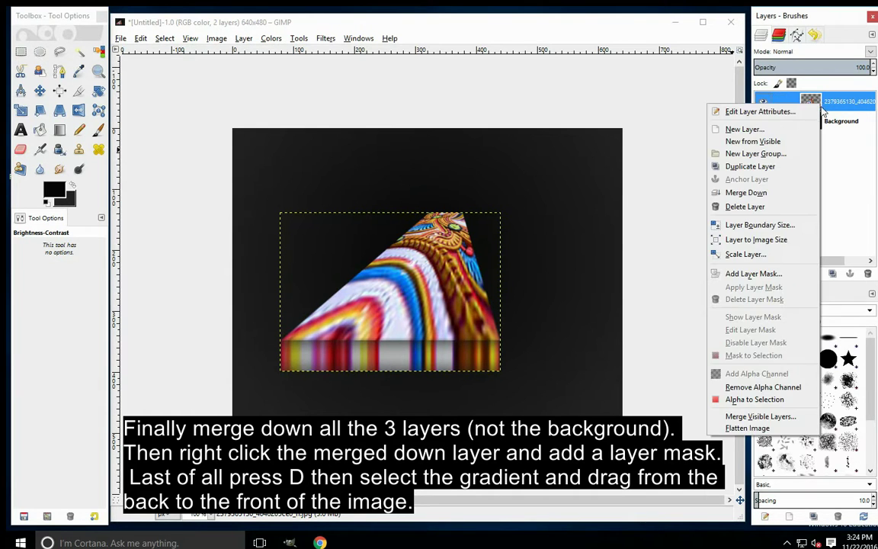
pyautogui.click(777, 274)
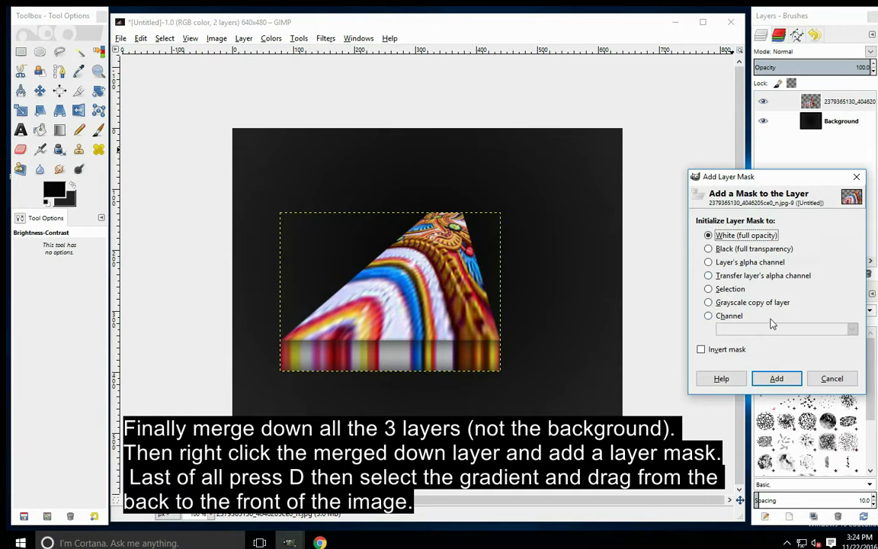
pyautogui.click(776, 378)
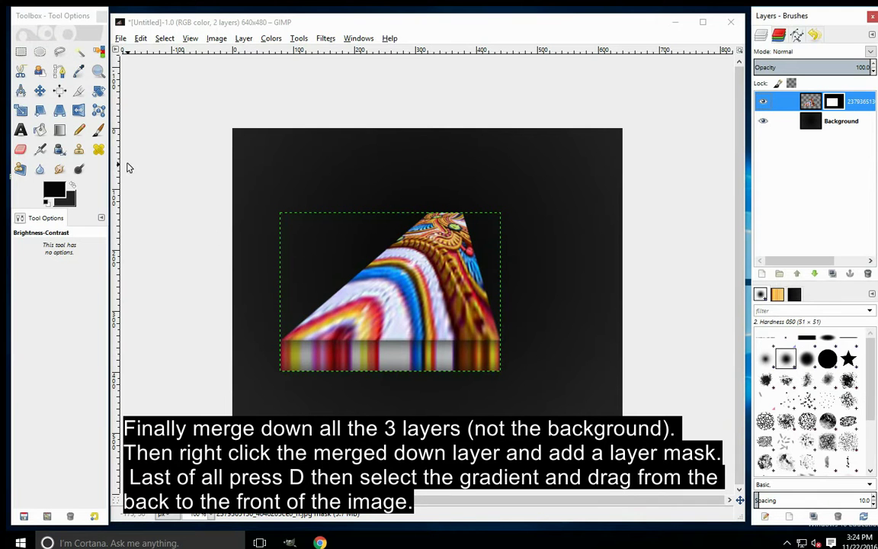
# - With default black/white colours, draw a Blend gradient on the mask from the wedge's apex toward its front
pyautogui.click(61, 130)
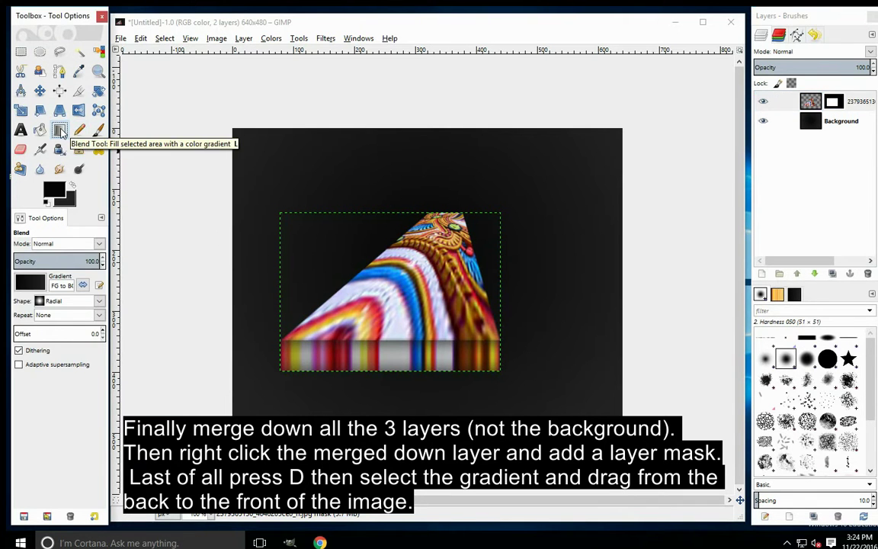
pyautogui.press('d')
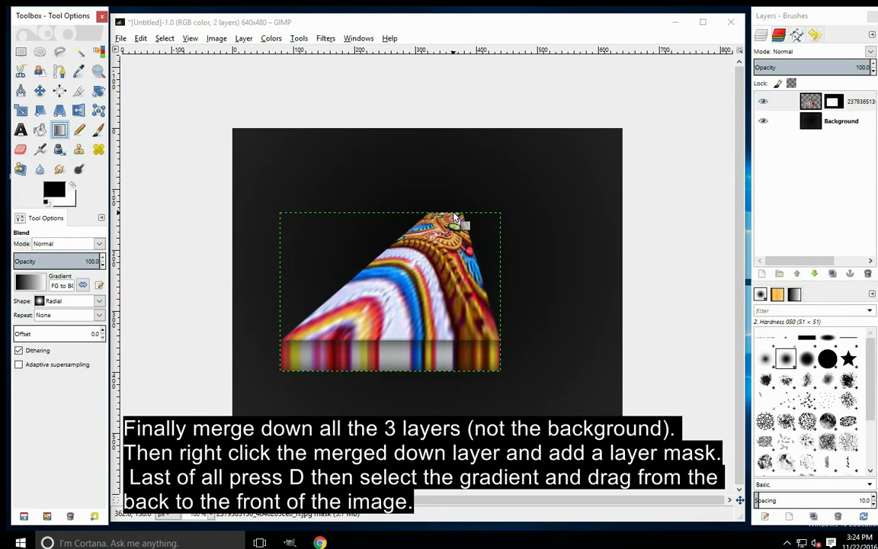
pyautogui.moveTo(454, 217); pyautogui.dragTo(429, 271)
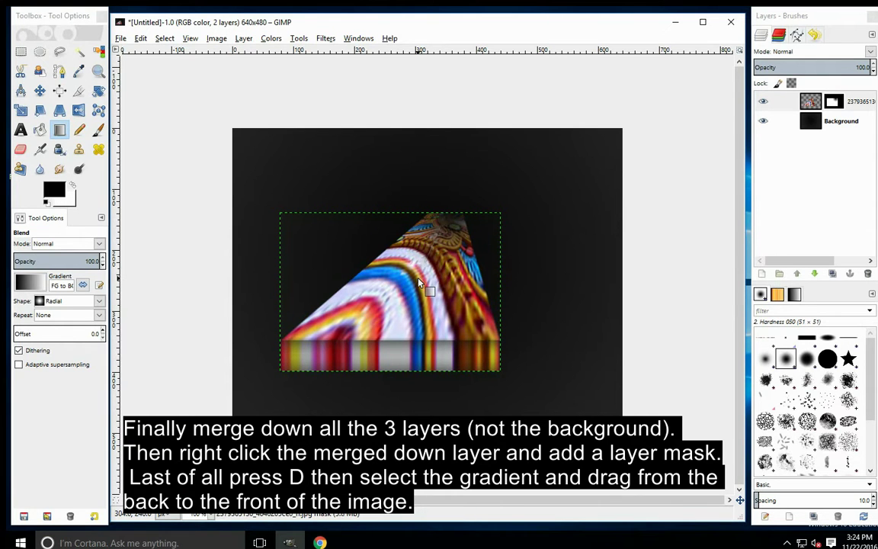
pyautogui.moveTo(446, 218); pyautogui.dragTo(402, 307)
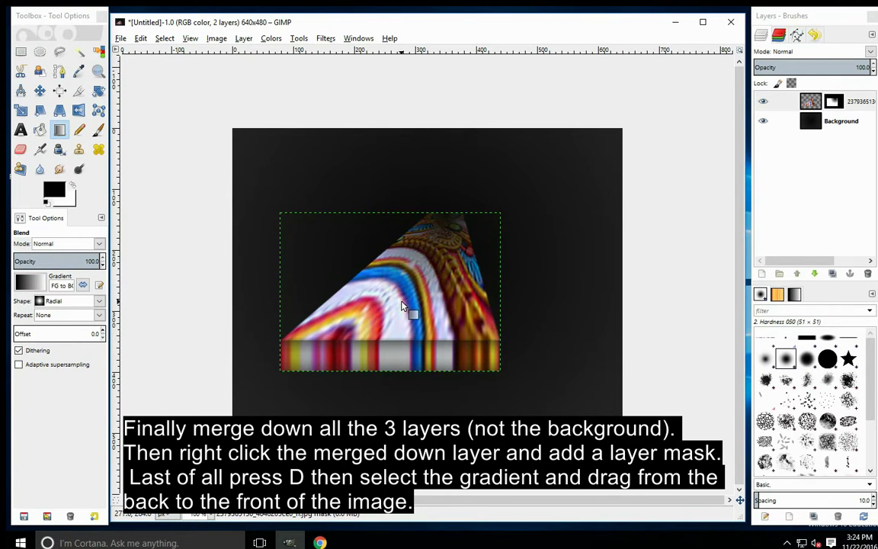